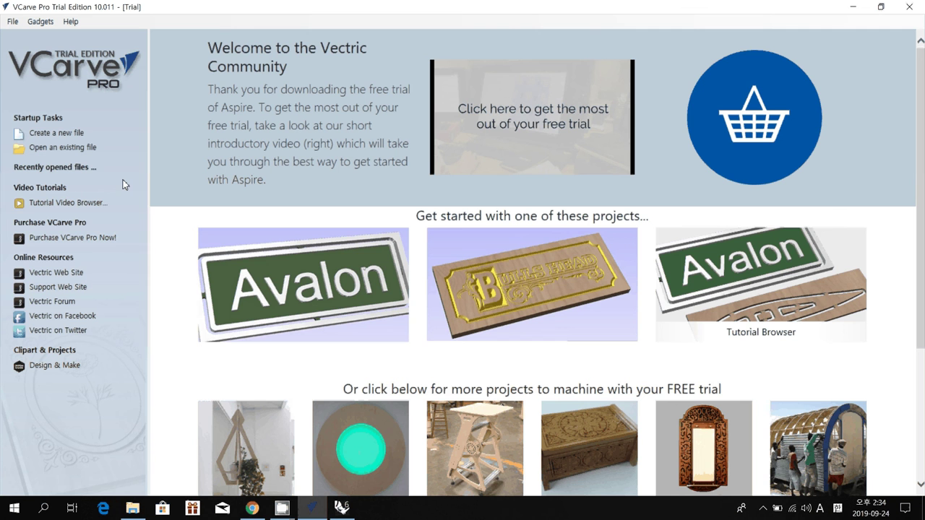
Create a new single-sided job in millimetres, 1800 mm wide, 900 mm high and 8 mm thick.
{"action": "left_click", "coordinate": [55, 134]}
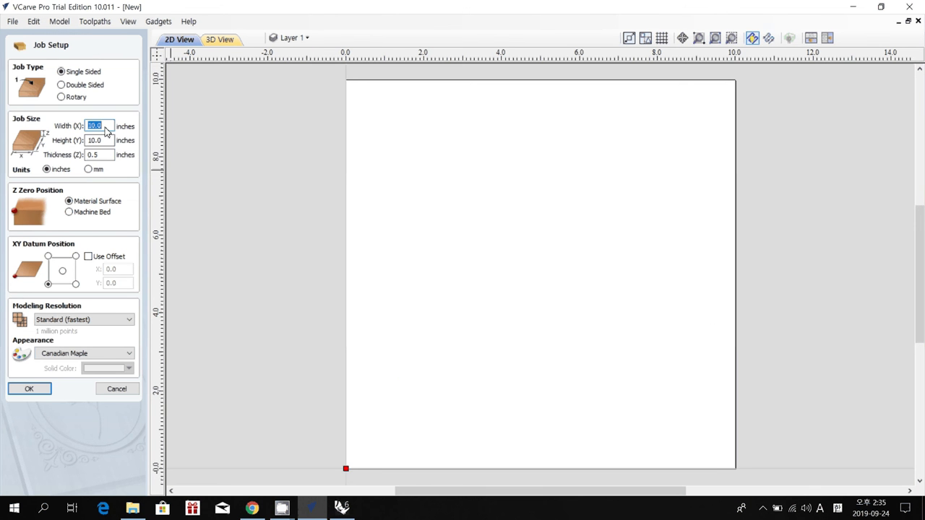
{"action": "left_click", "coordinate": [98, 170]}
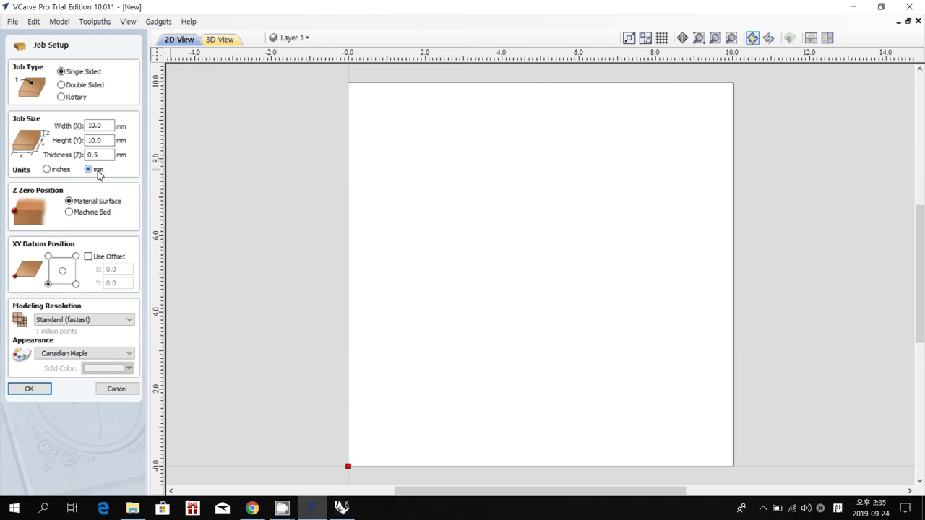
{"action": "left_click", "coordinate": [111, 126]}
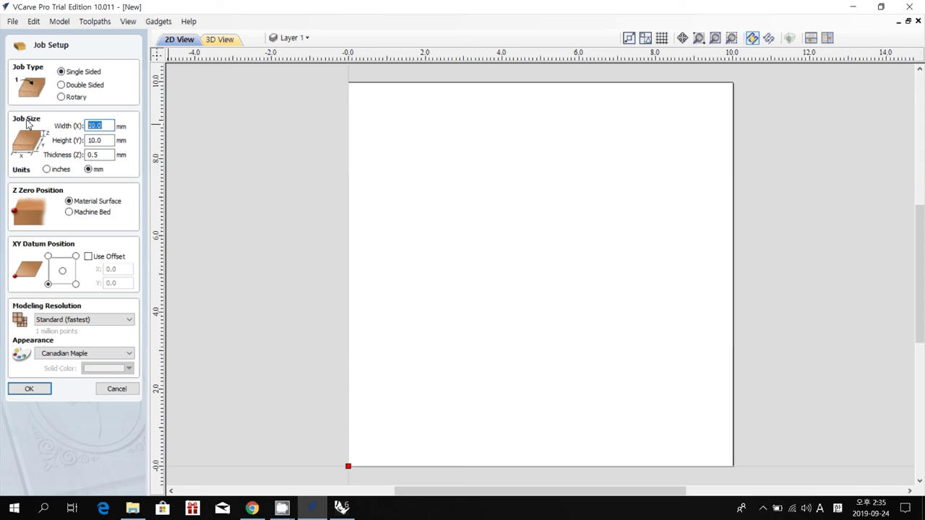
{"action": "type", "text": "1800"}
{"action": "key", "text": "Tab"}
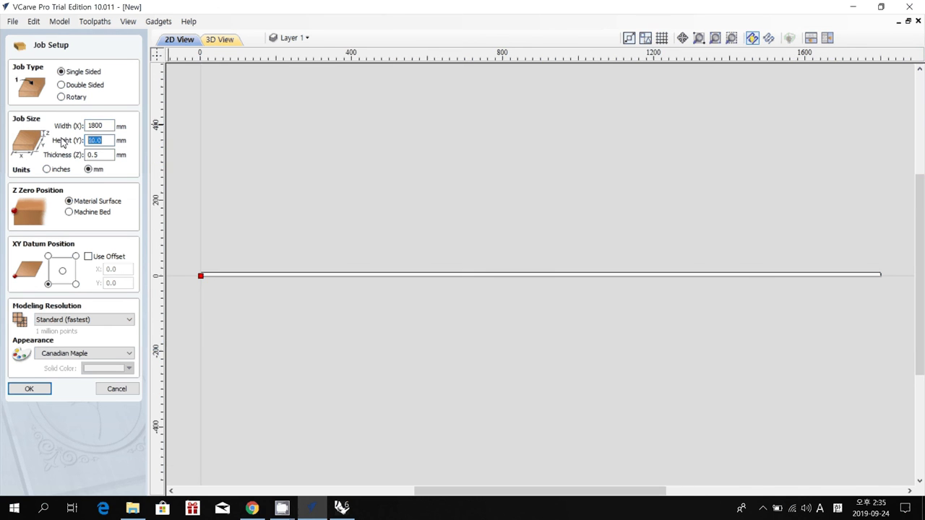
{"action": "type", "text": "900"}
{"action": "key", "text": "Tab"}
{"action": "type", "text": "8"}
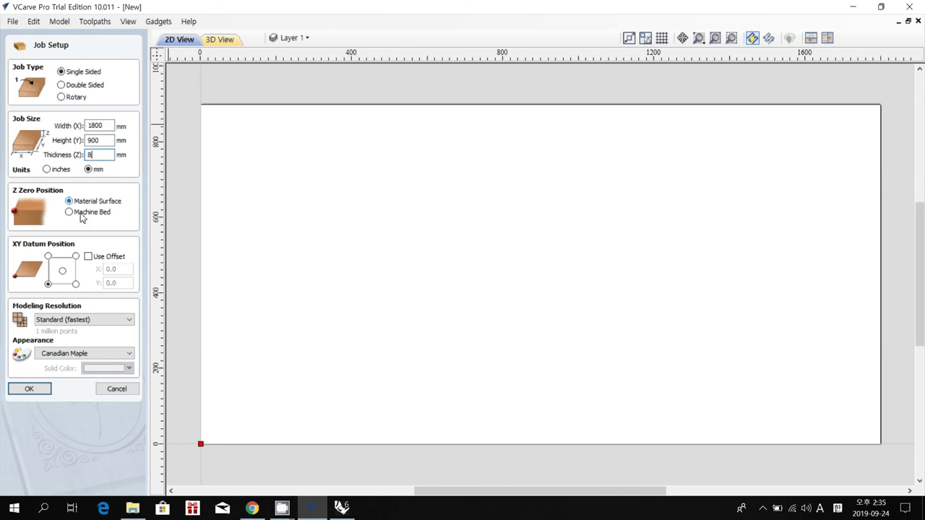
{"action": "left_click", "coordinate": [39, 388]}
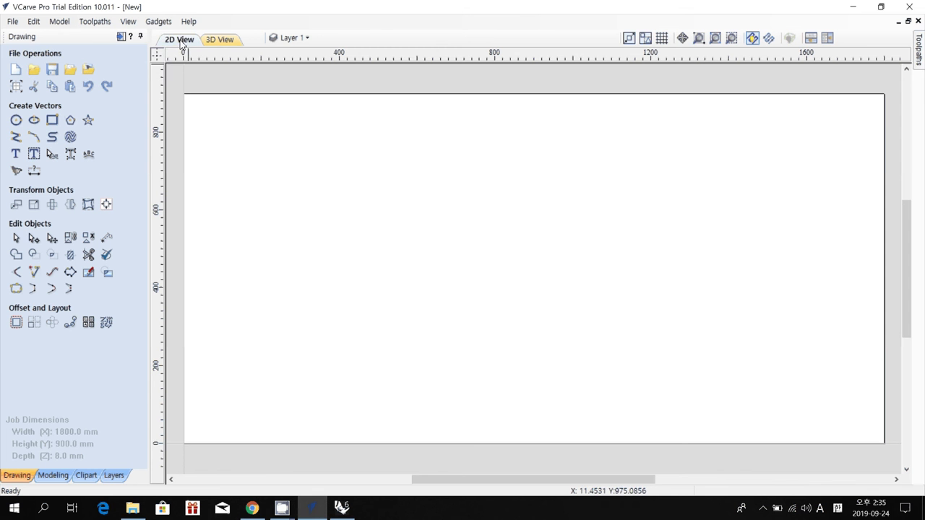
Inspect the blank sheet in the 3D view and return to the 2D view.
{"action": "left_click", "coordinate": [216, 40]}
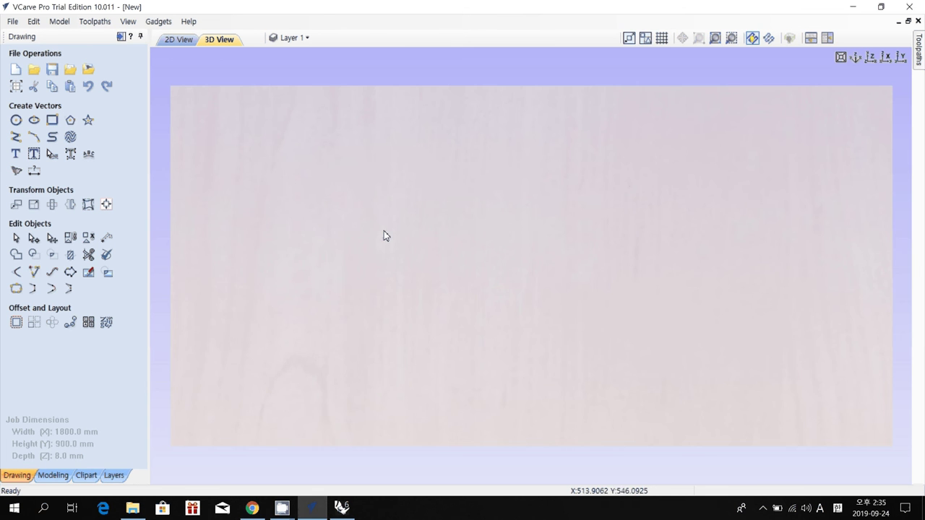
{"action": "left_click_drag", "start_coordinate": [384, 231], "coordinate": [434, 264]}
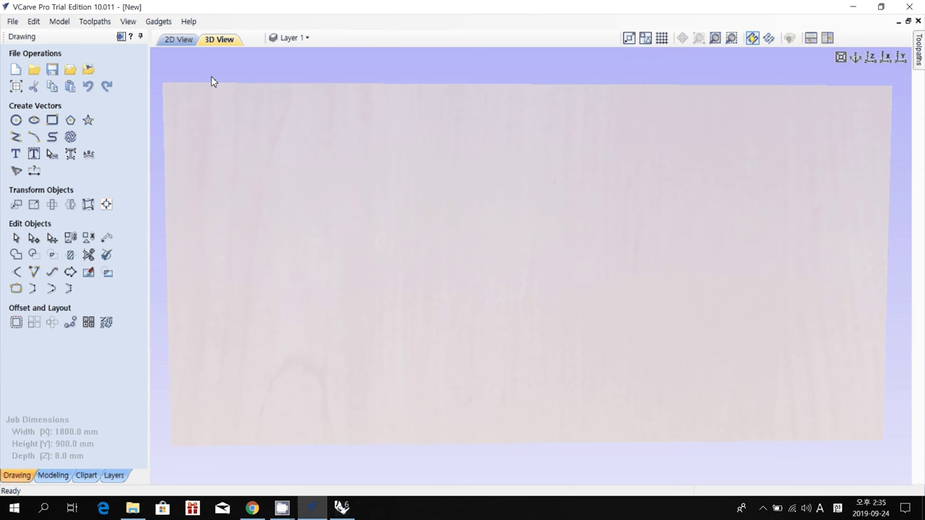
{"action": "left_click", "coordinate": [178, 41]}
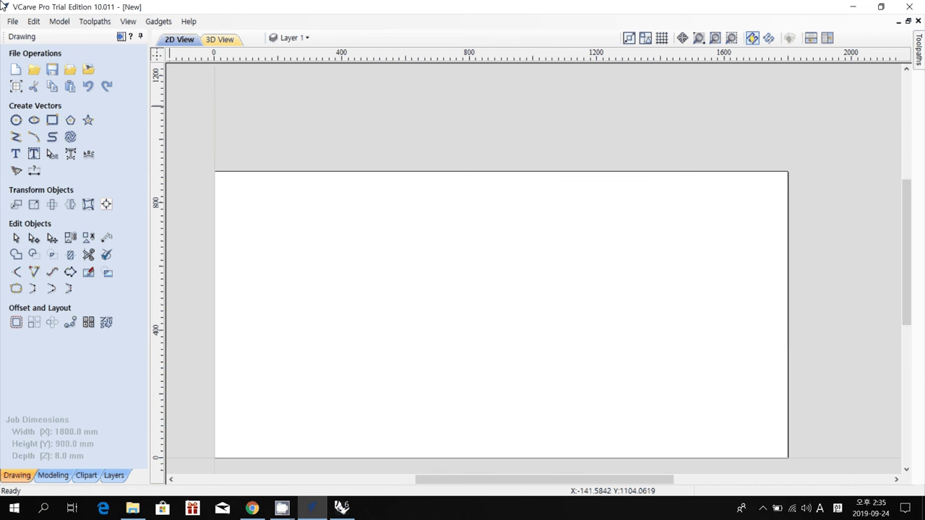
{"action": "left_click", "coordinate": [13, 21]}
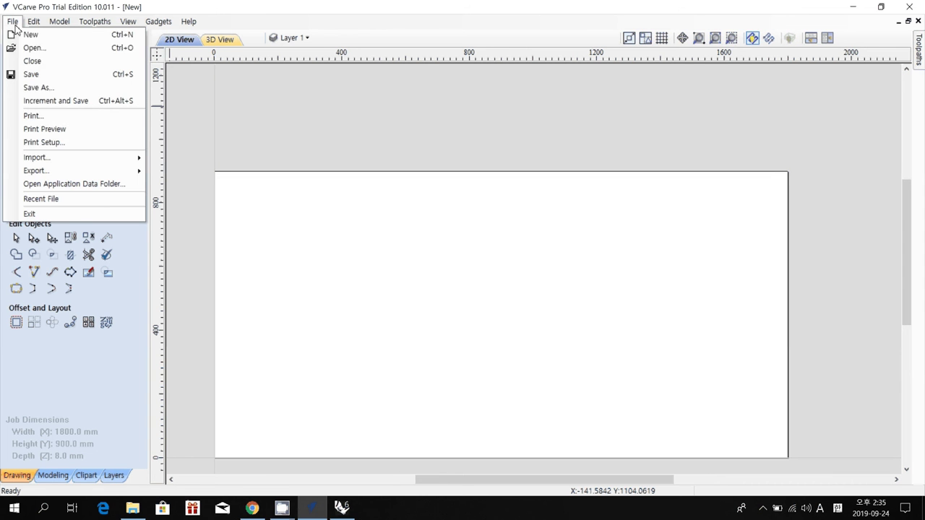
{"action": "left_click", "coordinate": [46, 52]}
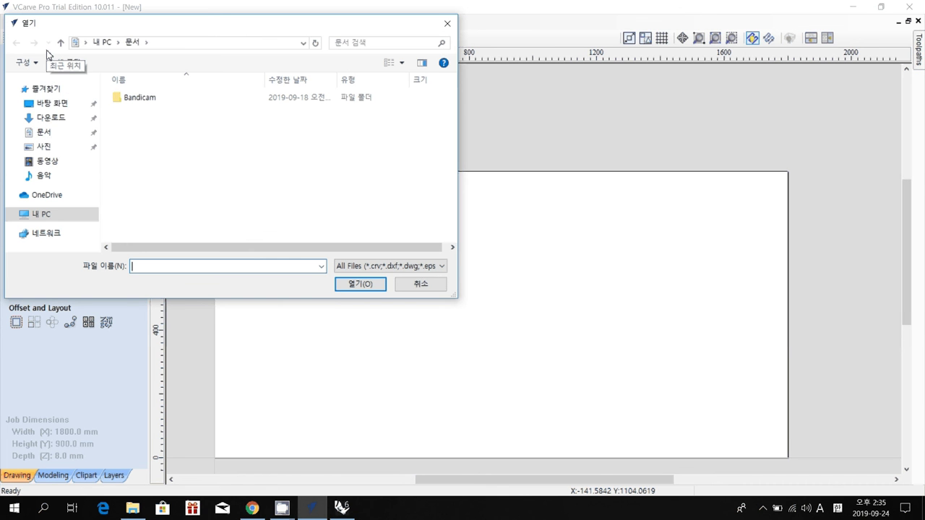
{"action": "left_click", "coordinate": [52, 103]}
{"action": "left_click", "coordinate": [125, 122]}
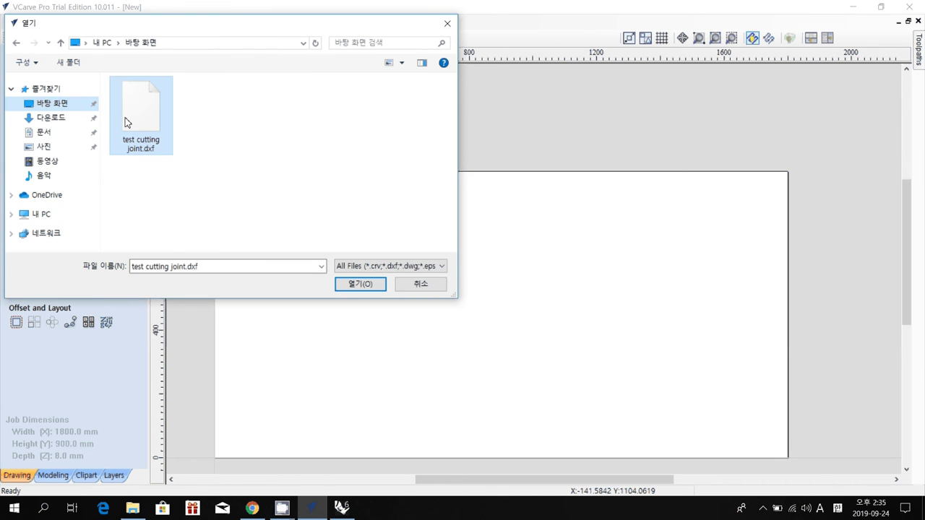
{"action": "left_click", "coordinate": [357, 284]}
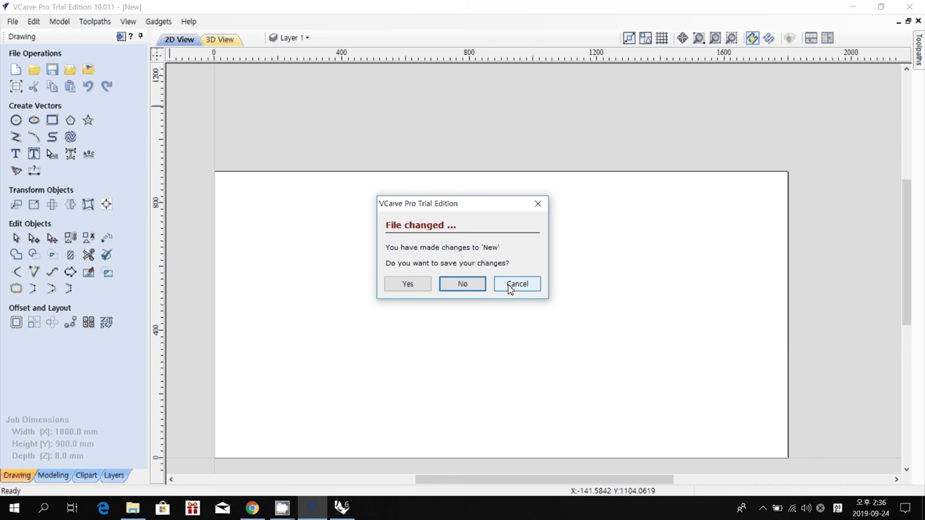
{"action": "left_click", "coordinate": [516, 285]}
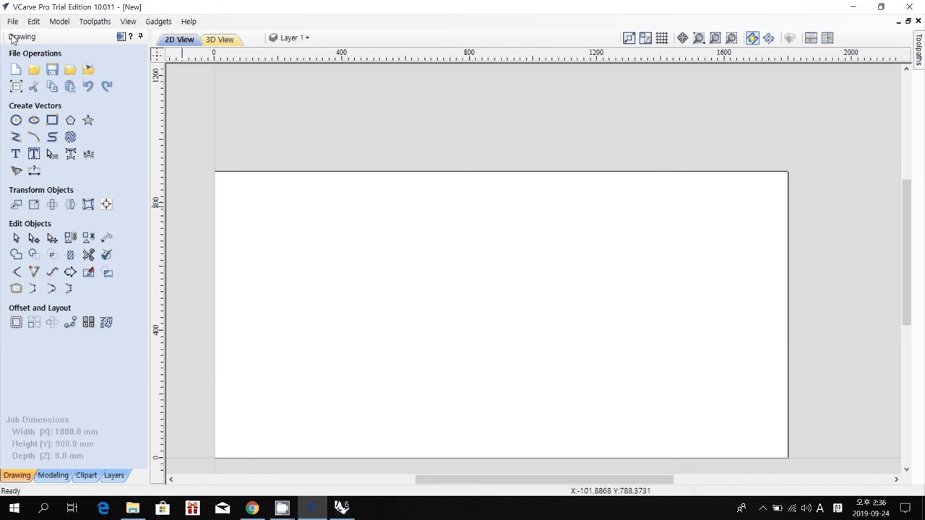
Import the vectors from "test cutting joint.dxf" on the desktop into the current job.
{"action": "left_click", "coordinate": [55, 25]}
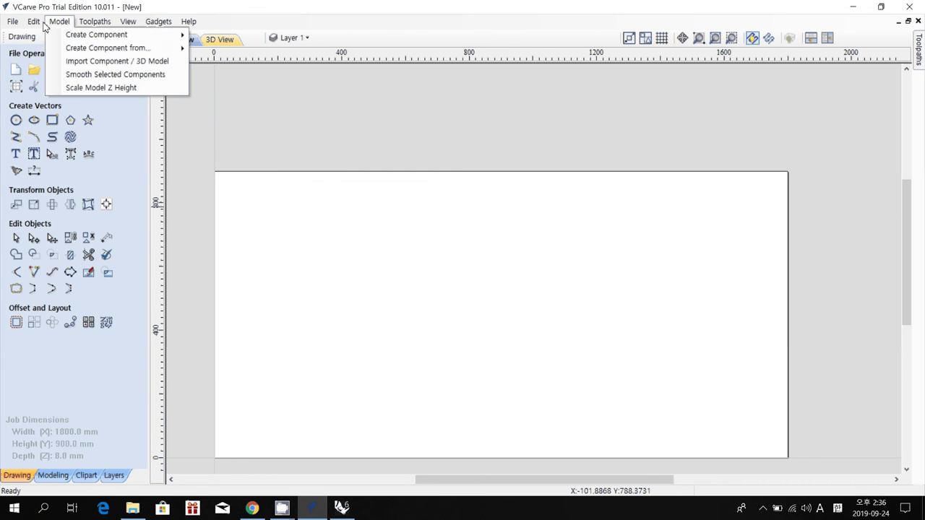
{"action": "mouse_move", "coordinate": [12, 26]}
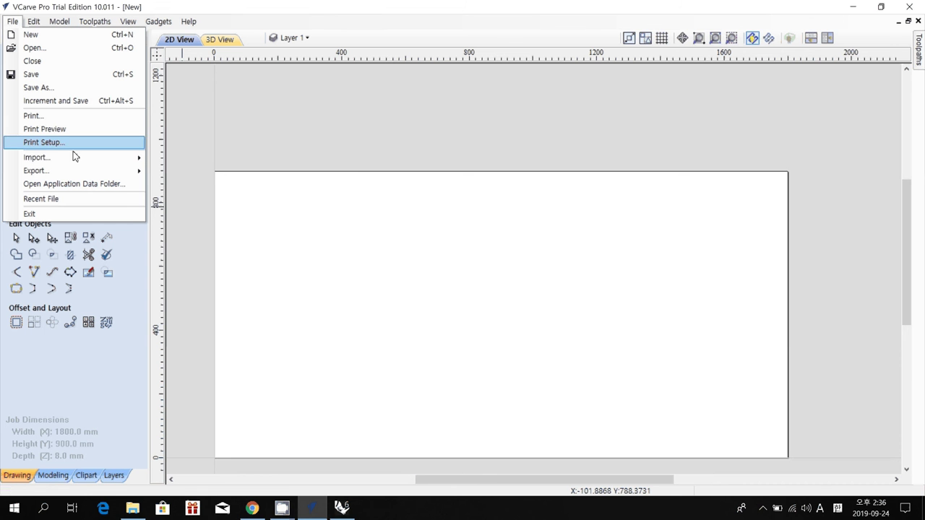
{"action": "mouse_move", "coordinate": [75, 157]}
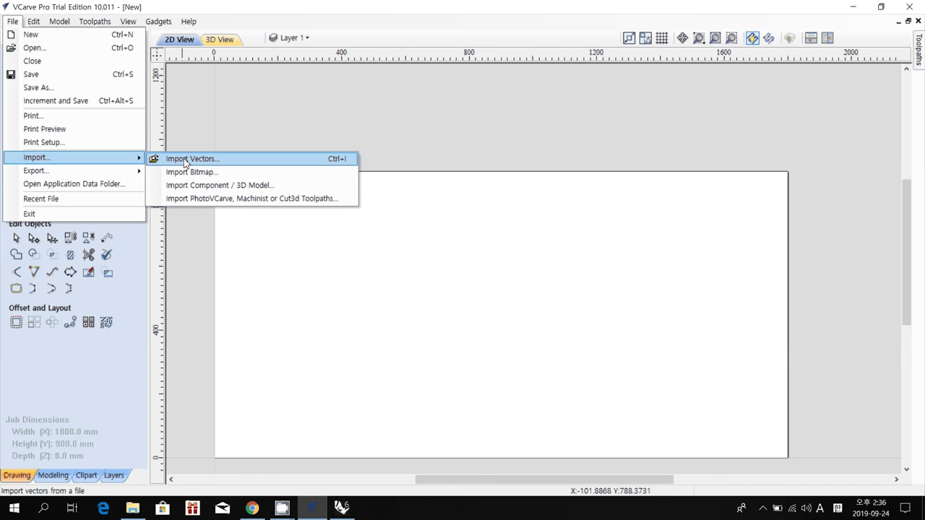
{"action": "left_click", "coordinate": [186, 159]}
{"action": "left_click", "coordinate": [149, 121]}
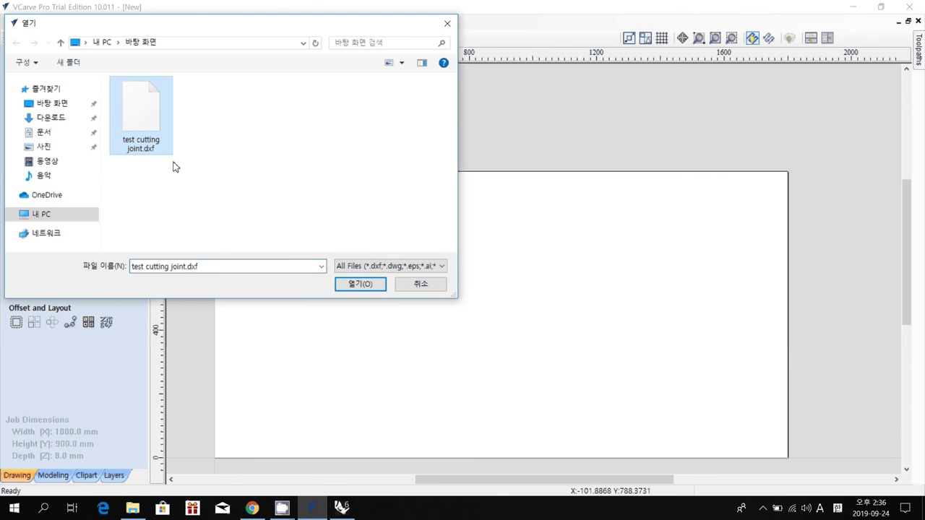
{"action": "left_click", "coordinate": [357, 285]}
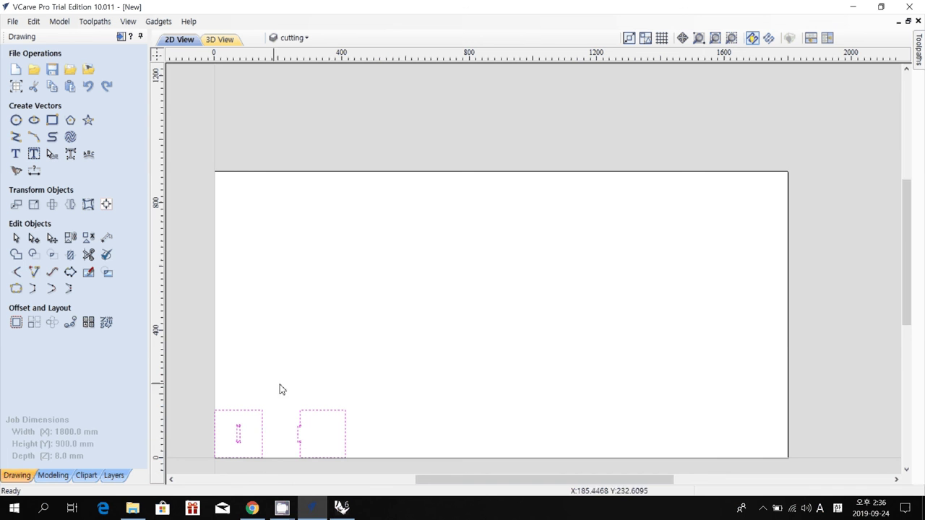
Select all imported vectors and move them inward from the sheet's corner, centring the group at about X 276 mm, Y 125 mm.
{"action": "scroll", "coordinate": [275, 427], "scroll_direction": "up", "scroll_amount": 3}
{"action": "key", "text": "ctrl+a"}
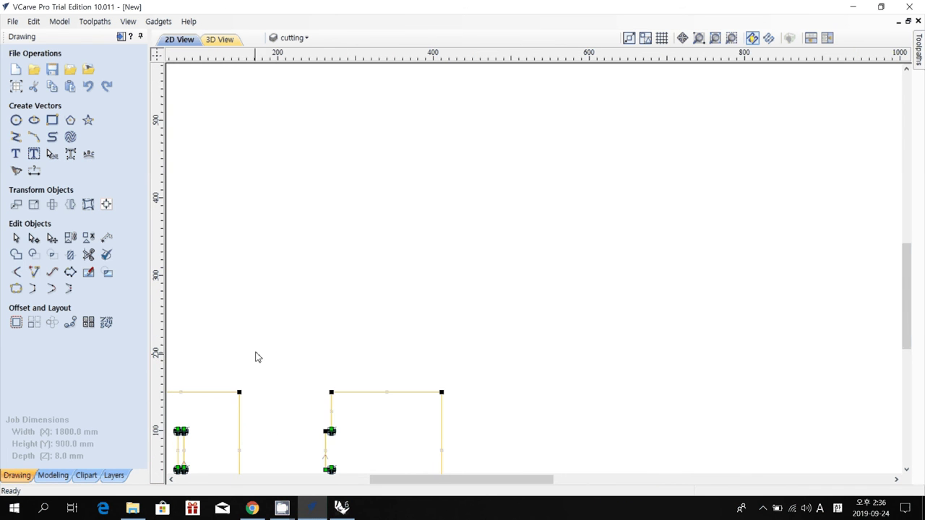
{"action": "left_click", "coordinate": [259, 352]}
{"action": "scroll", "coordinate": [259, 353], "scroll_direction": "down", "scroll_amount": 5}
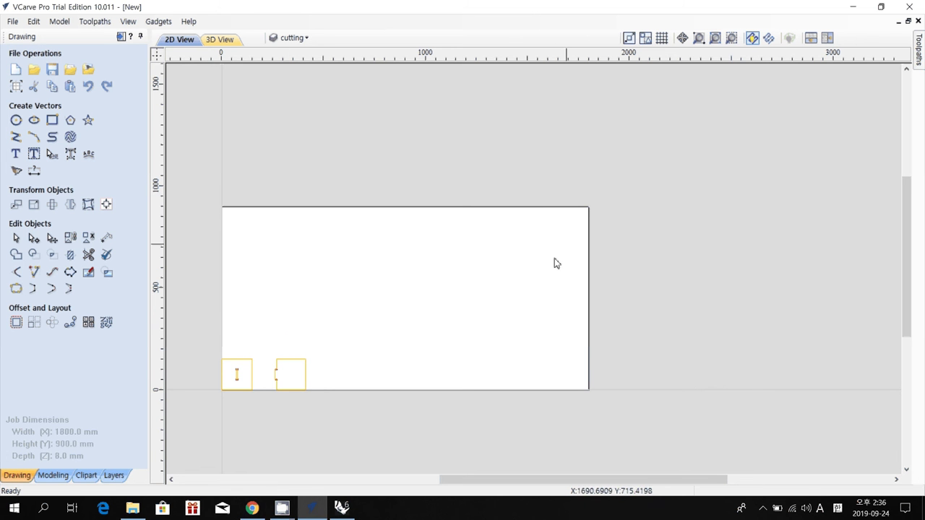
{"action": "left_click_drag", "start_coordinate": [210, 348], "coordinate": [318, 410]}
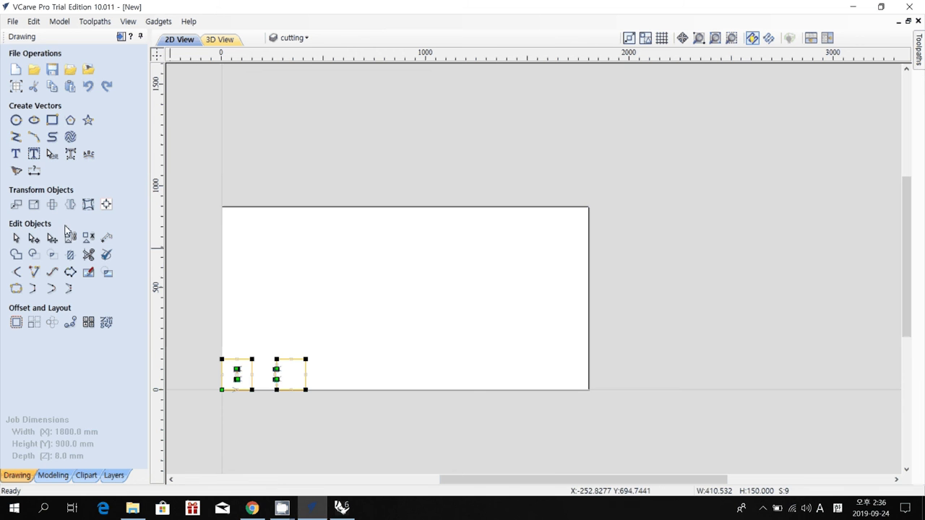
{"action": "left_click", "coordinate": [16, 205]}
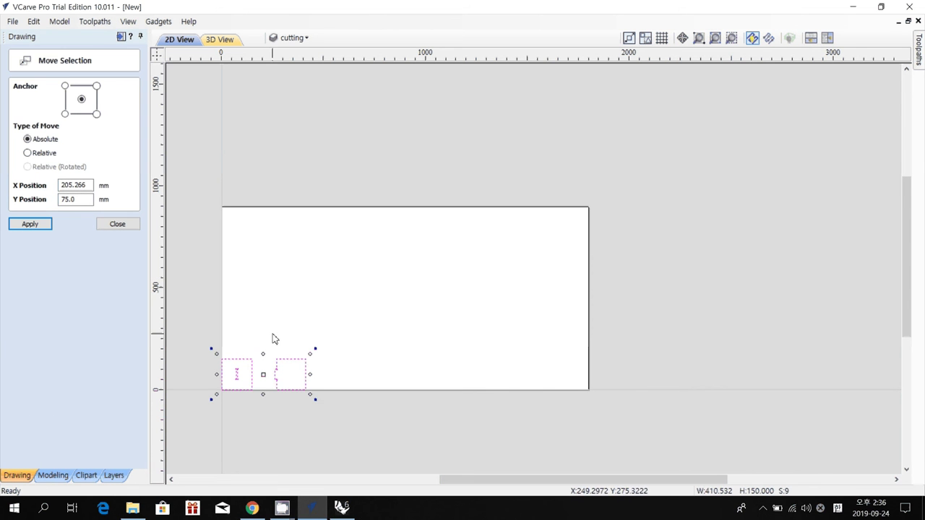
{"action": "left_click", "coordinate": [282, 344]}
{"action": "left_click_drag", "start_coordinate": [199, 340], "coordinate": [378, 423]}
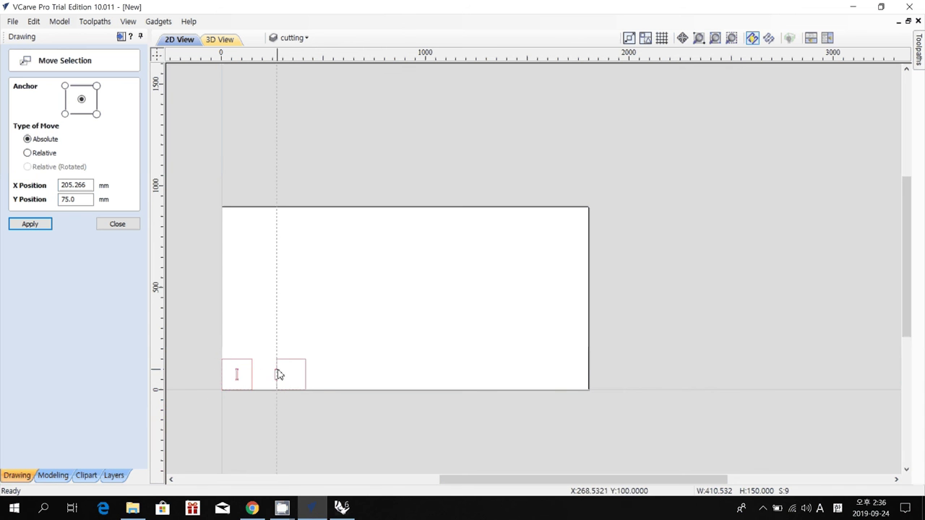
{"action": "left_click_drag", "start_coordinate": [279, 374], "coordinate": [289, 367]}
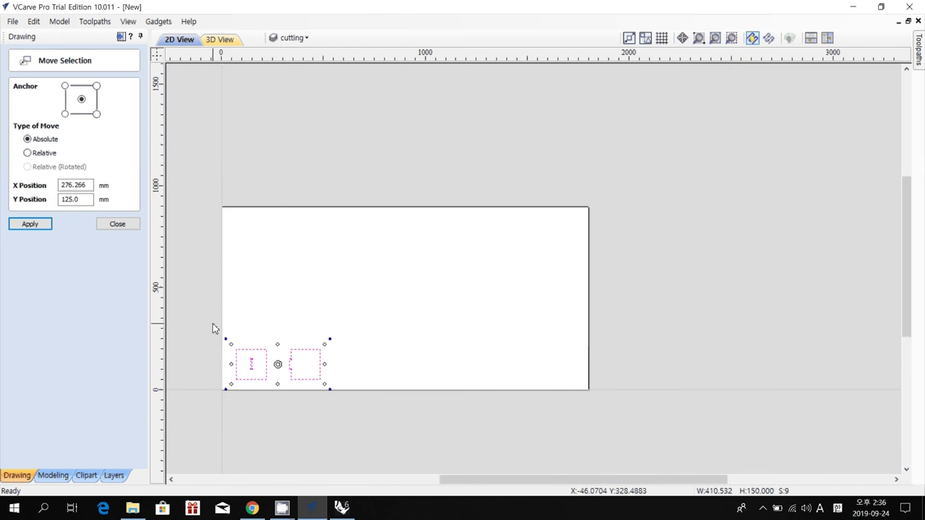
{"action": "left_click", "coordinate": [212, 323]}
{"action": "left_click", "coordinate": [117, 224]}
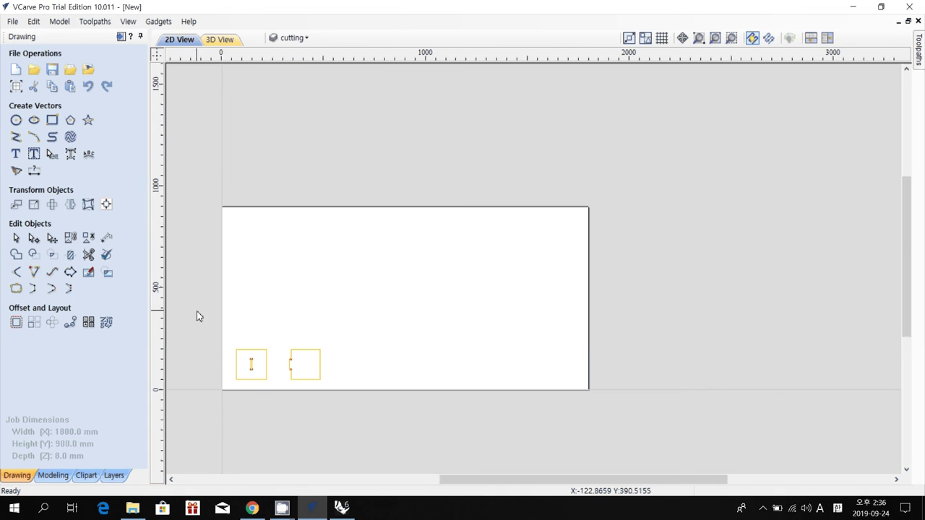
Make the drill layer active and select all the vectors on it.
{"action": "scroll", "coordinate": [232, 375], "scroll_direction": "up", "scroll_amount": 3}
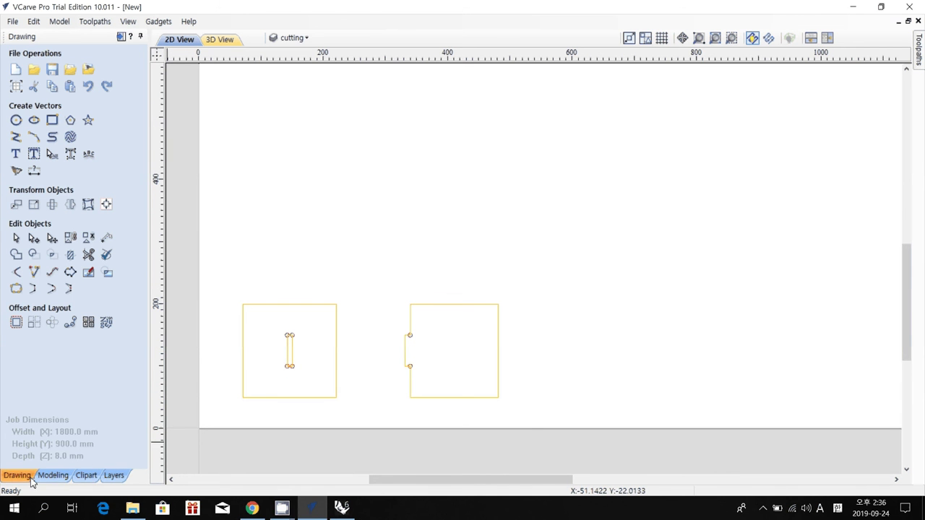
{"action": "left_click", "coordinate": [112, 477]}
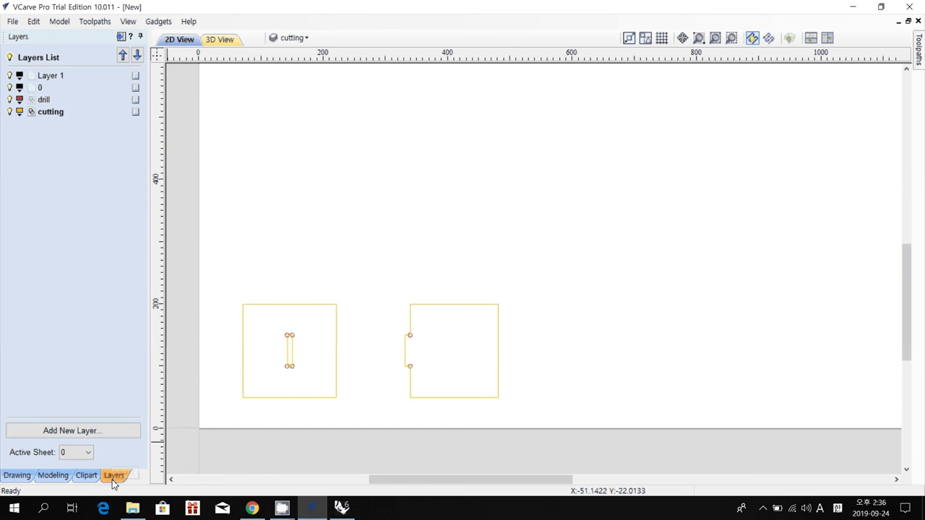
{"action": "left_click", "coordinate": [50, 109]}
{"action": "key", "text": "Escape"}
{"action": "left_click", "coordinate": [45, 100]}
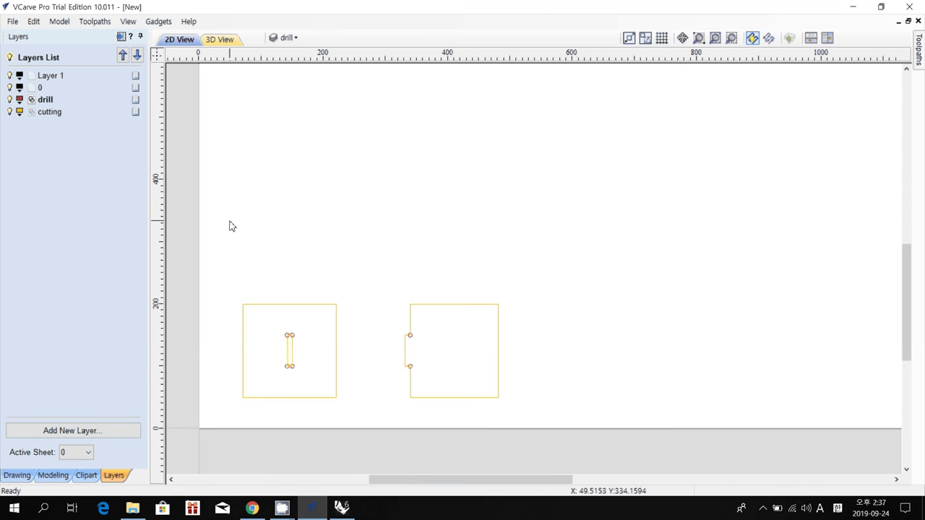
{"action": "double_click", "coordinate": [60, 103]}
{"action": "right_click", "coordinate": [90, 101]}
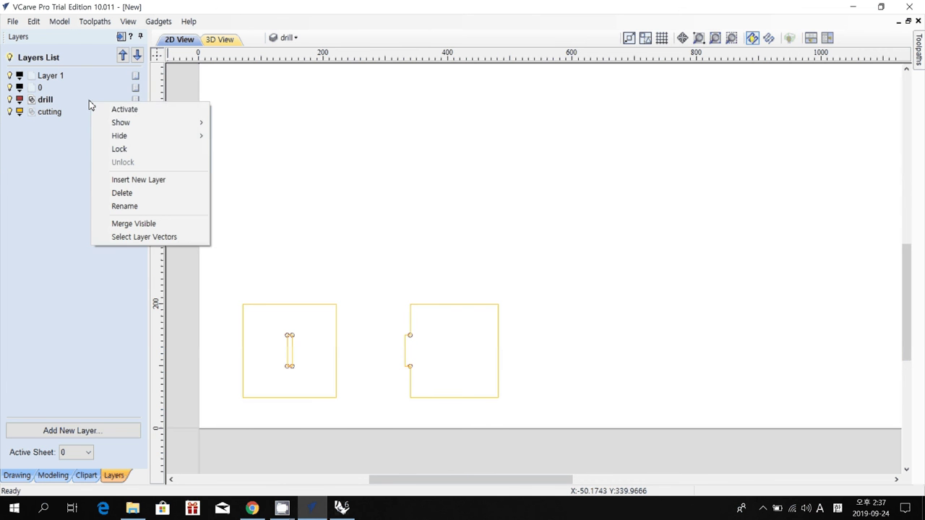
{"action": "left_click", "coordinate": [158, 237]}
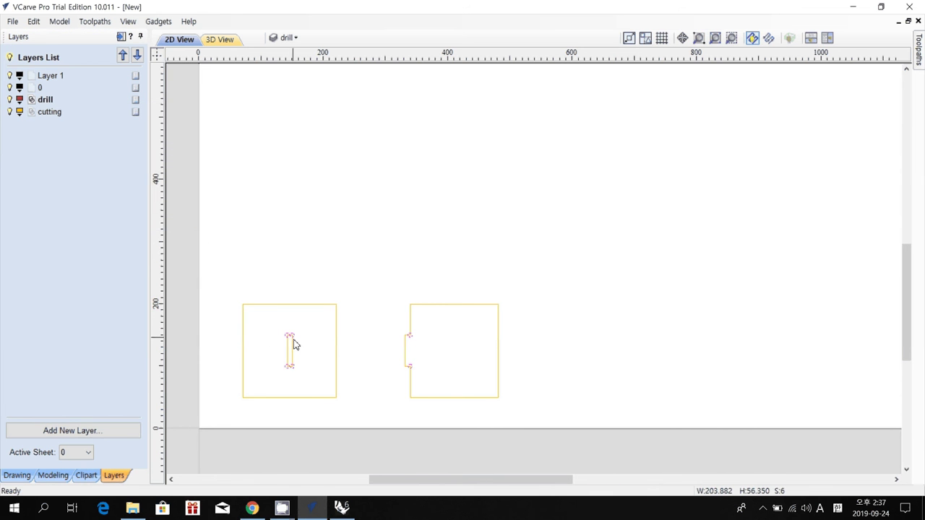
{"action": "scroll", "coordinate": [292, 355], "scroll_direction": "up", "scroll_amount": 2}
{"action": "scroll", "coordinate": [290, 360], "scroll_direction": "down", "scroll_amount": 3}
{"action": "scroll", "coordinate": [283, 314], "scroll_direction": "down", "scroll_amount": 1}
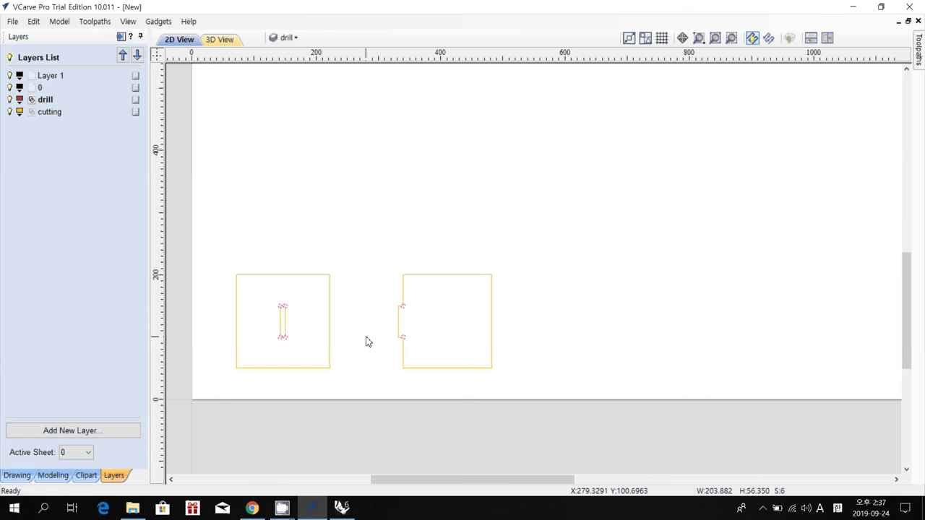
Start a drilling toolpath for the selected vectors with a cut depth of 9 mm.
{"action": "left_click", "coordinate": [921, 49]}
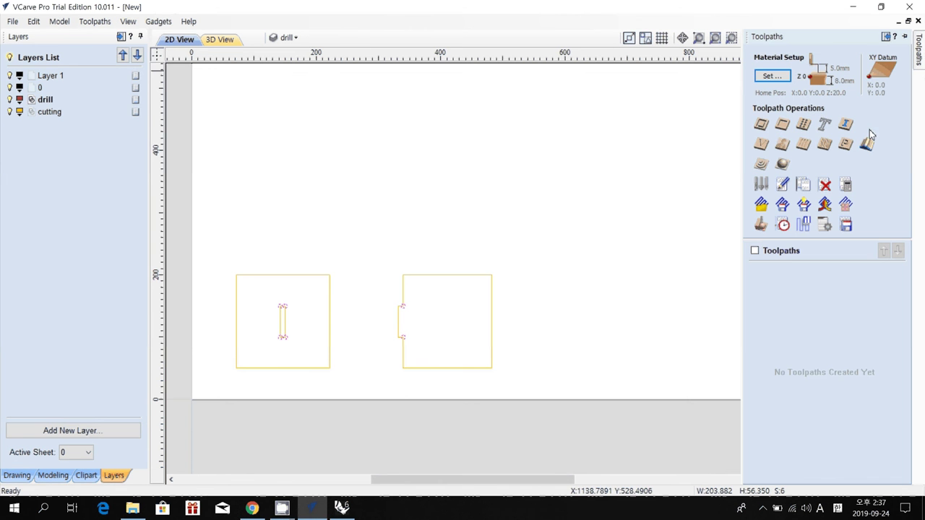
{"action": "left_click", "coordinate": [804, 127]}
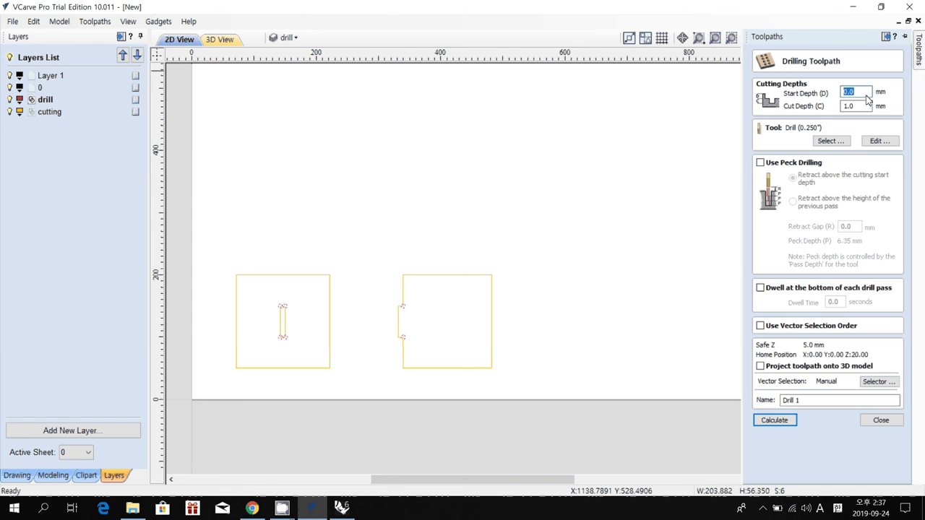
{"action": "key", "text": "Tab"}
{"action": "type", "text": "8"}
{"action": "key", "text": "BackSpace"}
{"action": "type", "text": "9"}
Assign the imperial End Mill (1/4") from the tool database to the drilling toolpath.
{"action": "left_click", "coordinate": [836, 143]}
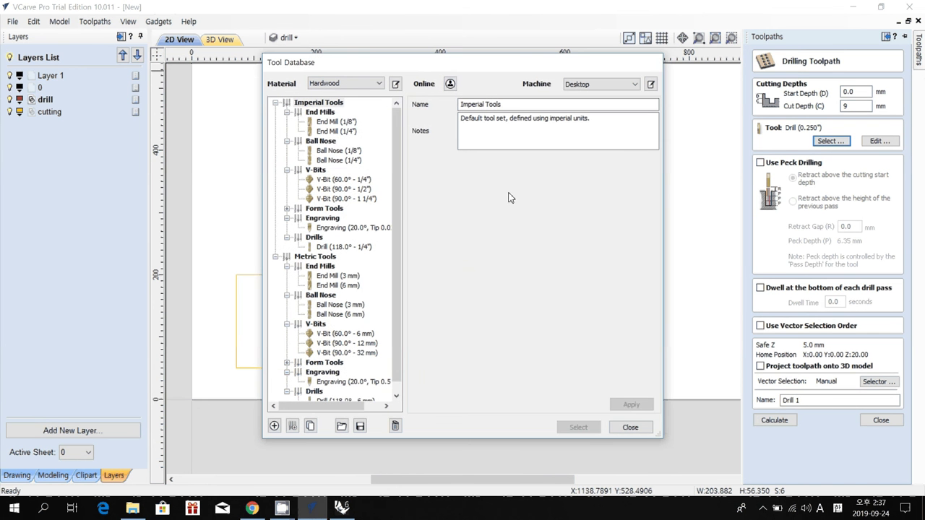
{"action": "left_click", "coordinate": [337, 123]}
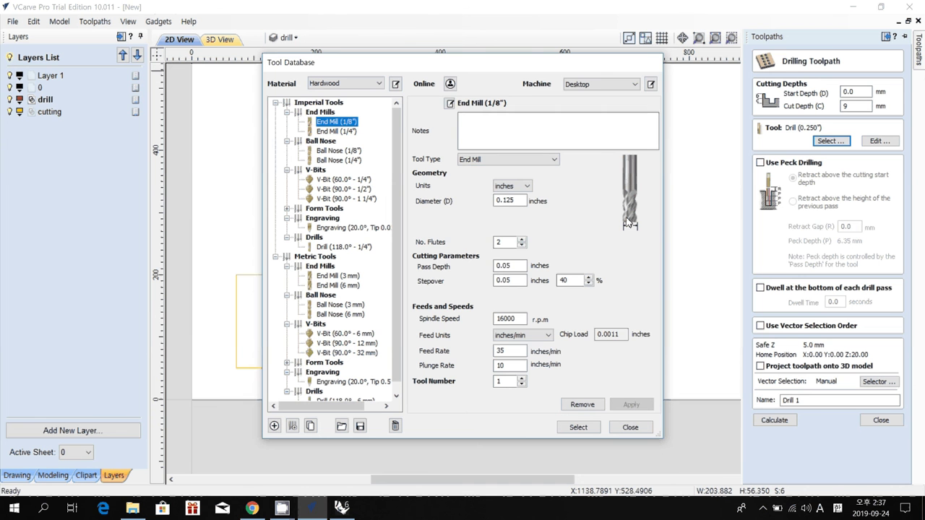
{"action": "left_click", "coordinate": [337, 132]}
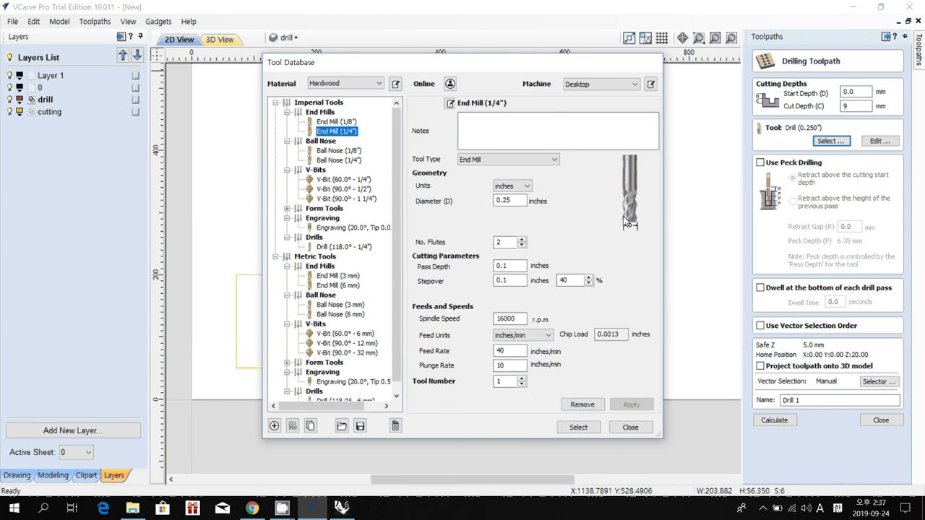
{"action": "left_click", "coordinate": [517, 191]}
{"action": "left_click", "coordinate": [519, 194]}
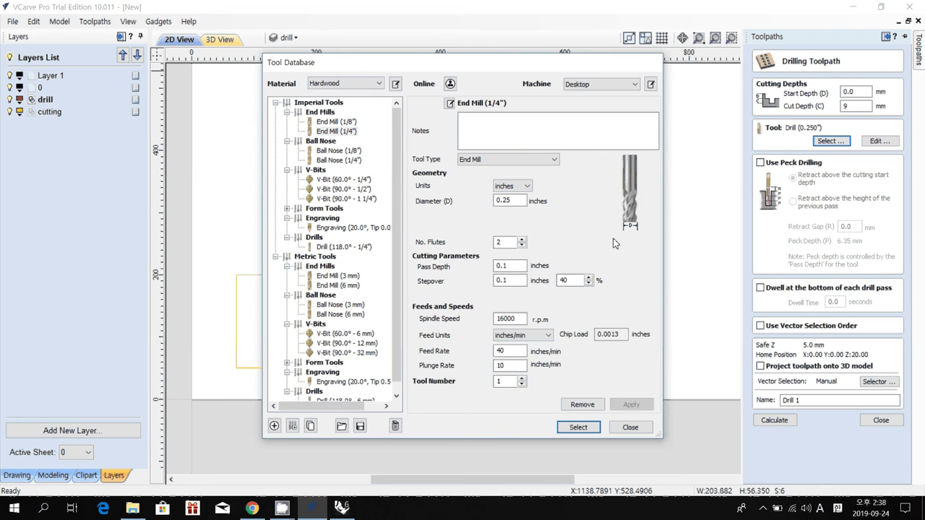
{"action": "left_click", "coordinate": [578, 428]}
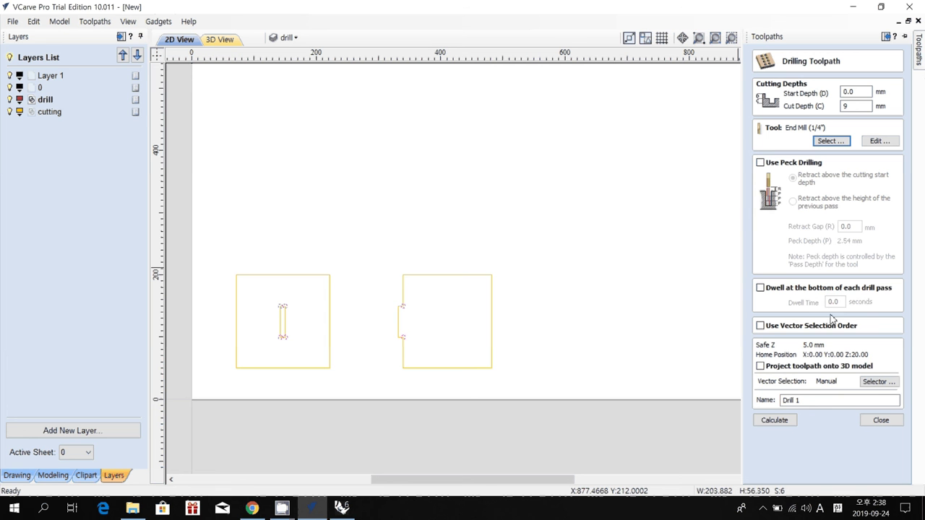
Calculate the drilling toolpath under the name Drill 1, allowing it to cut through the material.
{"action": "left_click", "coordinate": [804, 402]}
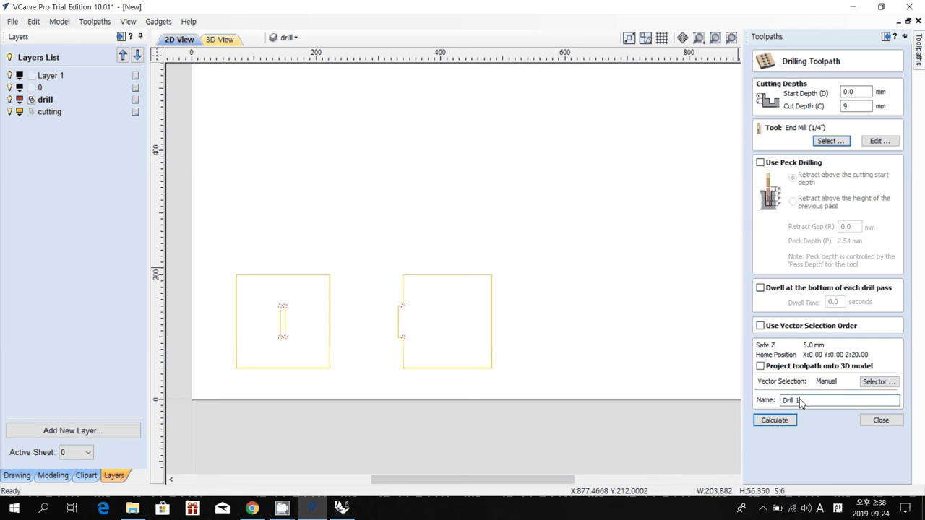
{"action": "left_click_drag", "start_coordinate": [797, 399], "coordinate": [749, 402]}
{"action": "left_click", "coordinate": [784, 421]}
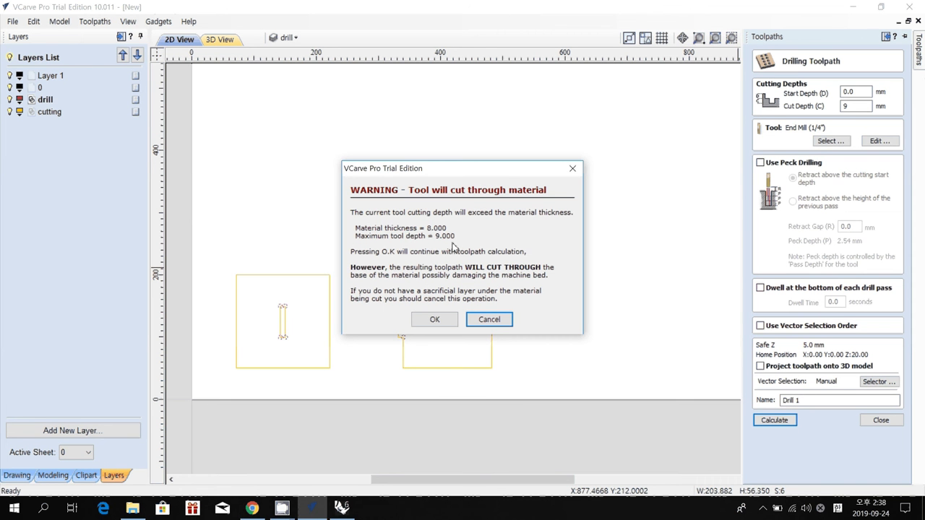
{"action": "left_click", "coordinate": [434, 319]}
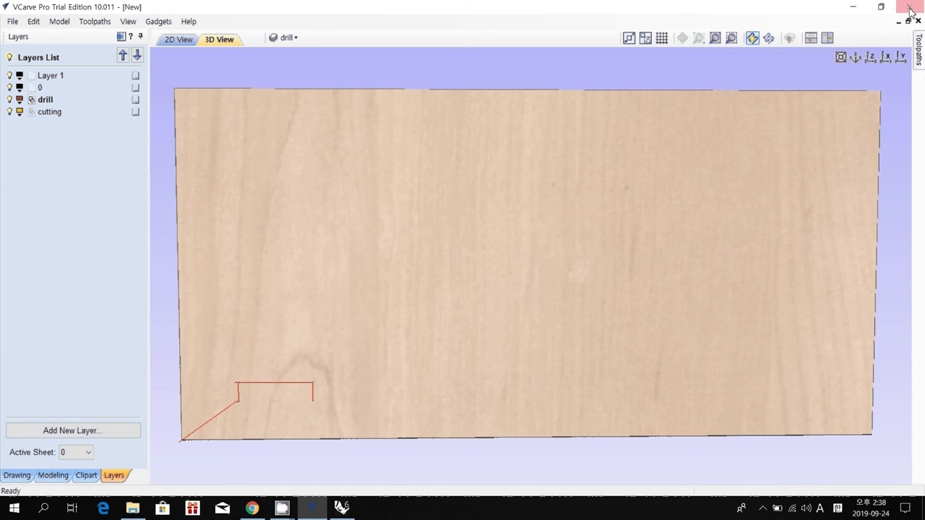
Keep the toolpath controls pinned open and simulate Drill 1 on the sheet, viewing the holes at an angle.
{"action": "mouse_move", "coordinate": [920, 52]}
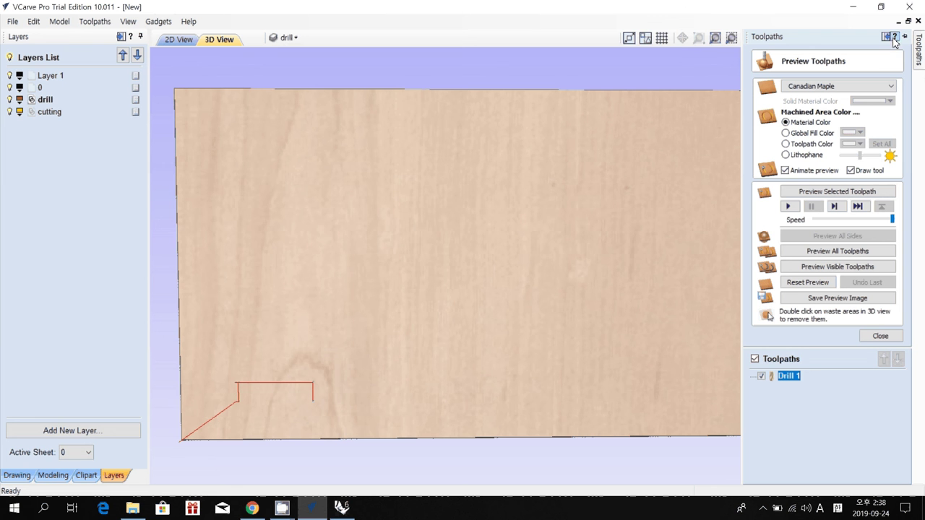
{"action": "left_click", "coordinate": [903, 41]}
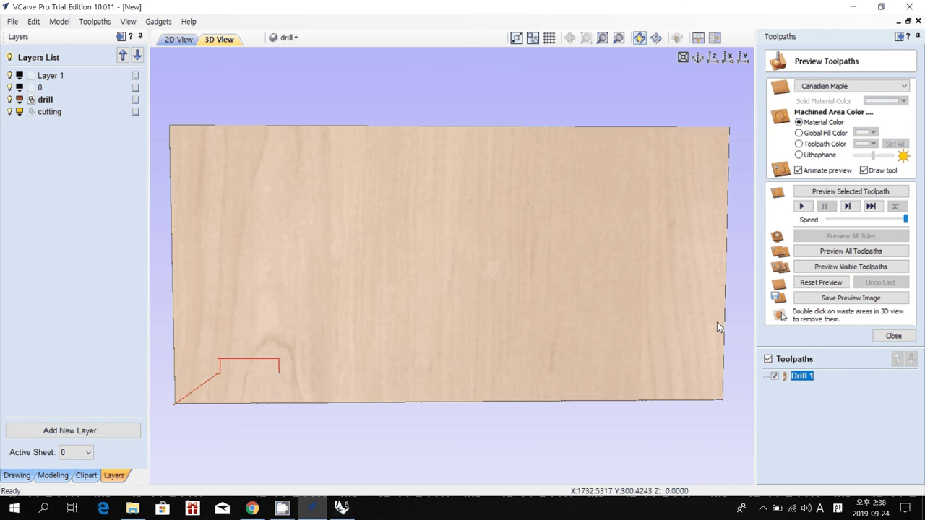
{"action": "left_click", "coordinate": [802, 207]}
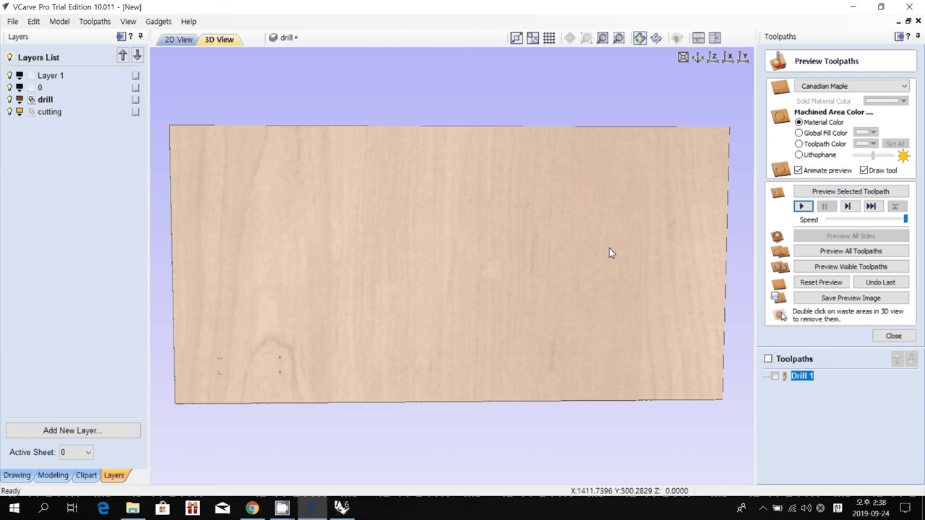
{"action": "left_click_drag", "start_coordinate": [609, 249], "coordinate": [924, 217]}
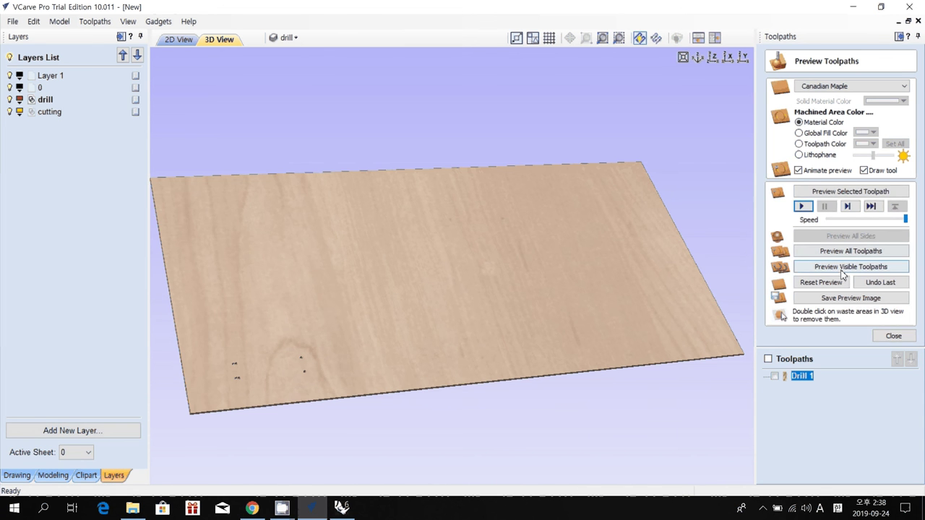
Rerun the Drill 1 simulation on a reset preview and reduce the simulation speed to its slowest setting.
{"action": "left_click", "coordinate": [820, 282]}
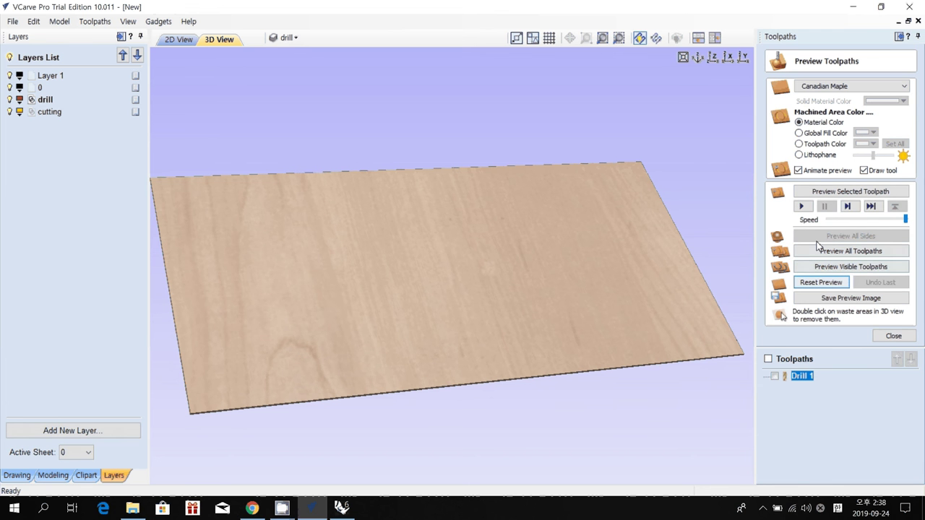
{"action": "left_click", "coordinate": [802, 207]}
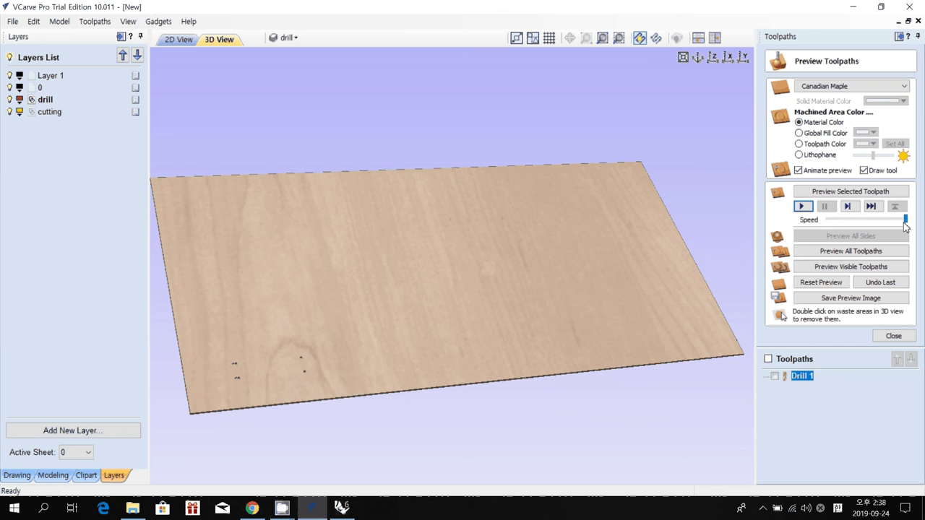
{"action": "left_click_drag", "start_coordinate": [906, 227], "coordinate": [795, 221]}
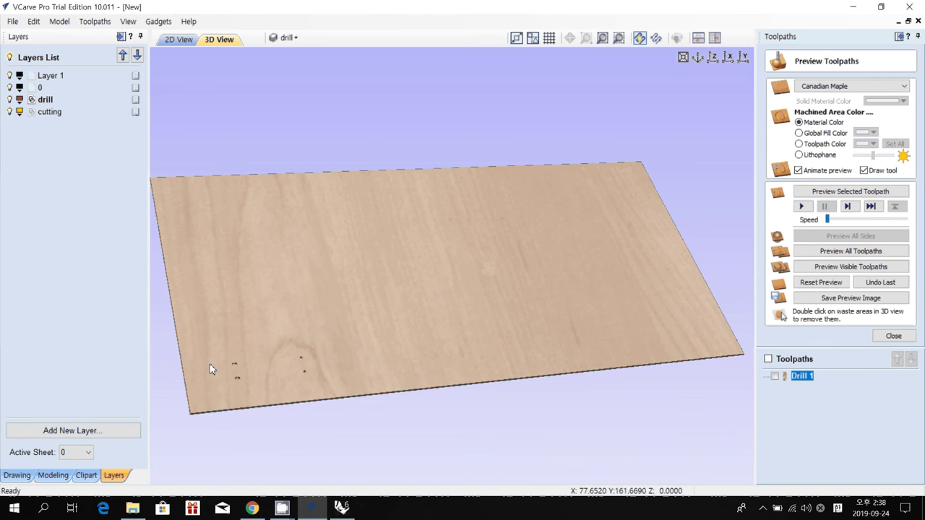
{"action": "scroll", "coordinate": [209, 364], "scroll_direction": "up", "scroll_amount": 3}
Leave the preview and check the estimated machining time in the toolpaths summary.
{"action": "left_click", "coordinate": [888, 335]}
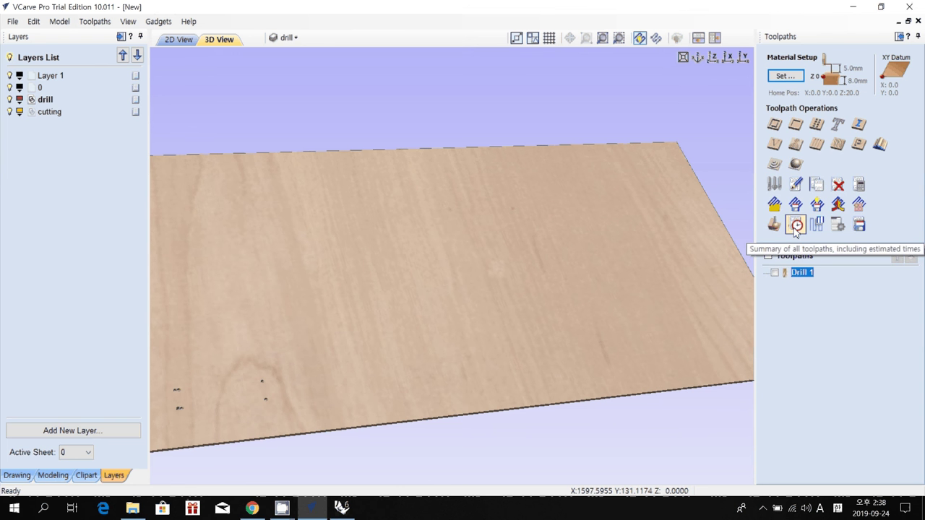
{"action": "left_click", "coordinate": [796, 225]}
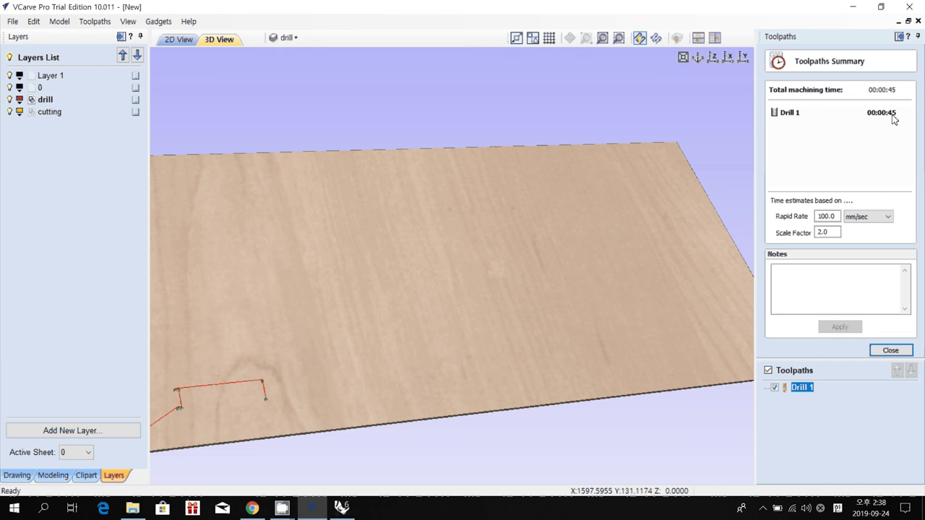
{"action": "left_click", "coordinate": [892, 352]}
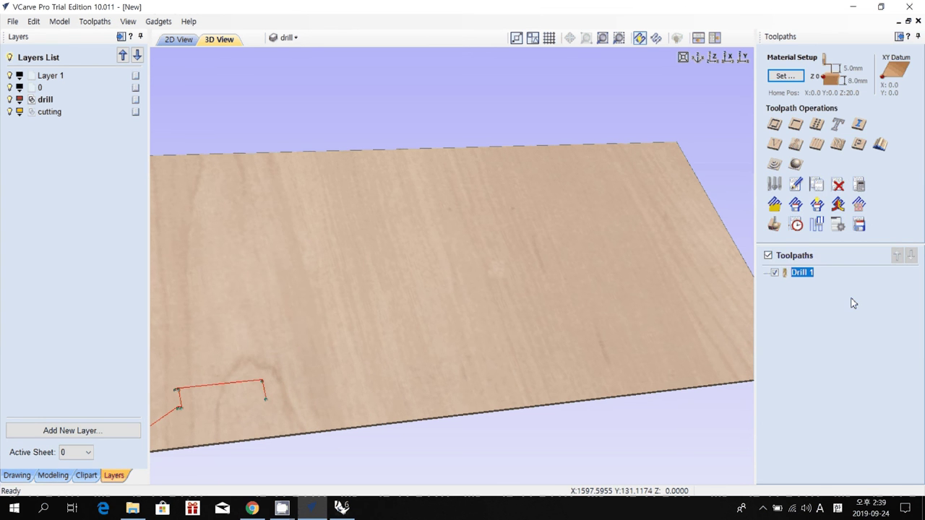
Set the post processor for saving toolpaths to ShopBot TC (mm)(*.sbp).
{"action": "left_click", "coordinate": [859, 225]}
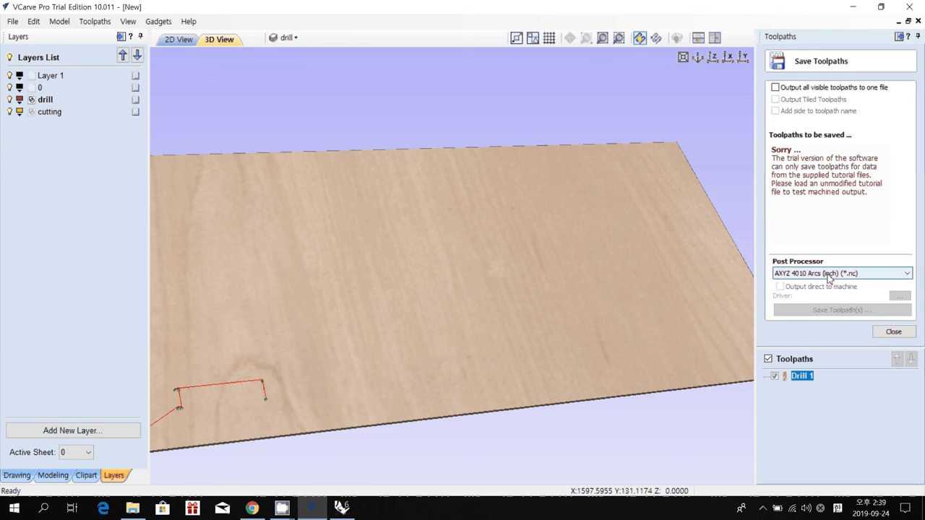
{"action": "left_click", "coordinate": [828, 275]}
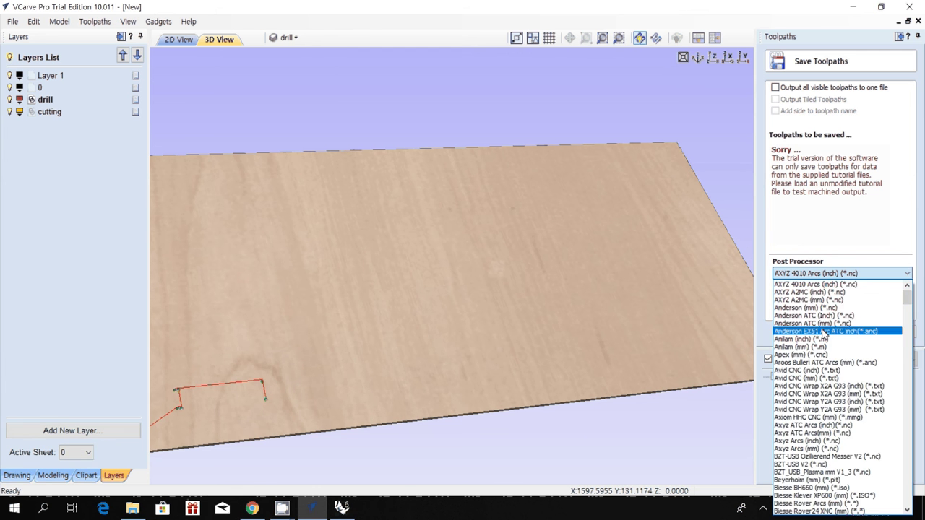
{"action": "scroll", "coordinate": [824, 334], "scroll_direction": "down", "scroll_amount": 5}
{"action": "scroll", "coordinate": [822, 334], "scroll_direction": "down", "scroll_amount": 8}
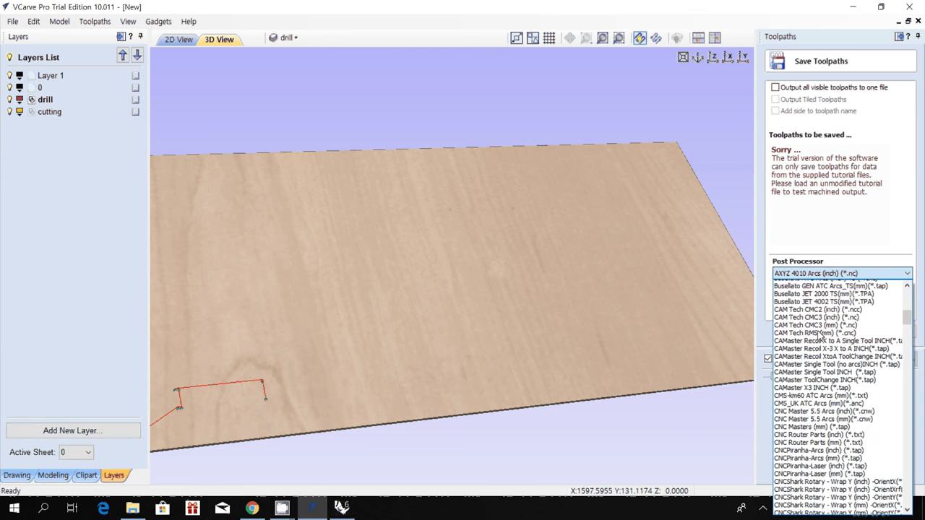
{"action": "scroll", "coordinate": [822, 336], "scroll_direction": "down", "scroll_amount": 13}
{"action": "scroll", "coordinate": [822, 336], "scroll_direction": "down", "scroll_amount": 2}
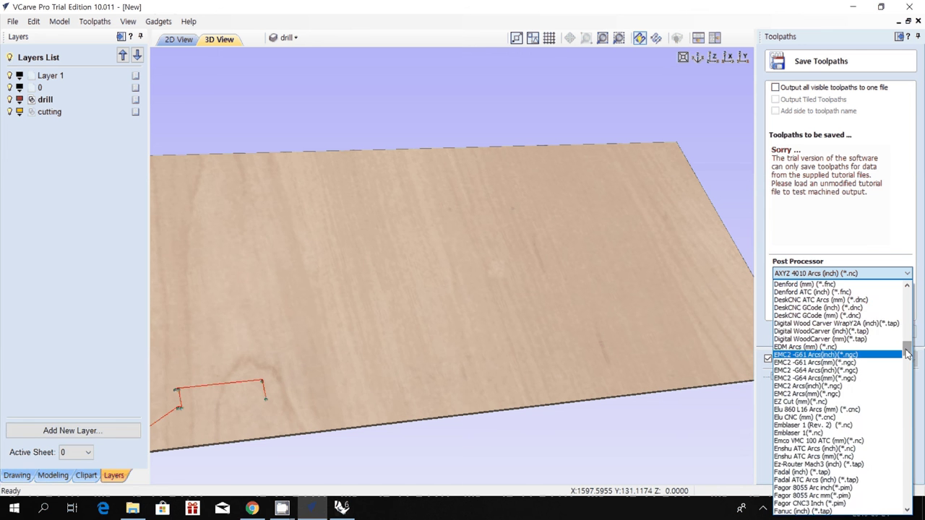
{"action": "left_click_drag", "start_coordinate": [908, 354], "coordinate": [916, 467]}
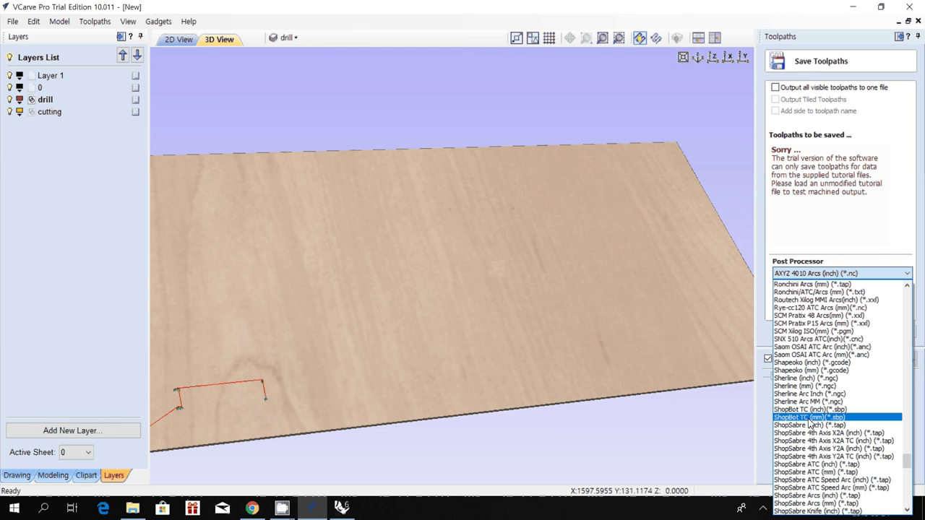
{"action": "left_click", "coordinate": [848, 419]}
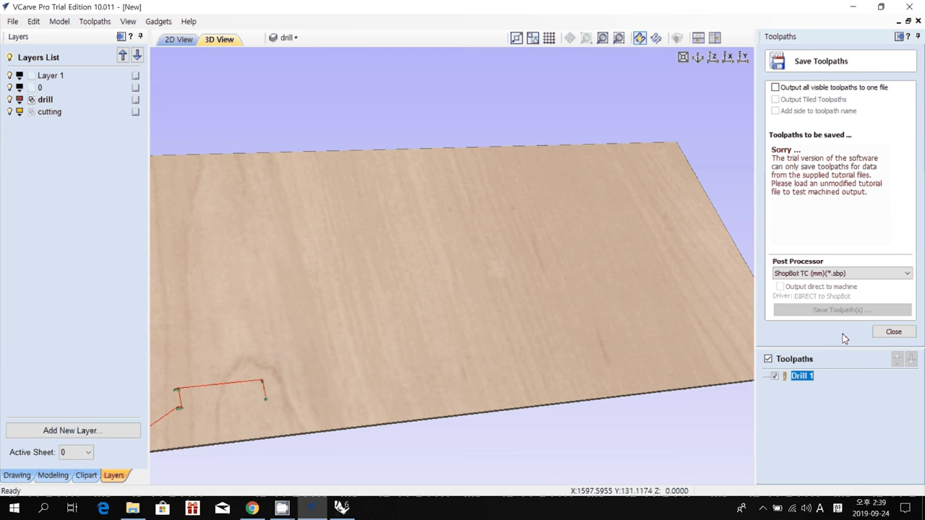
{"action": "left_click", "coordinate": [887, 334]}
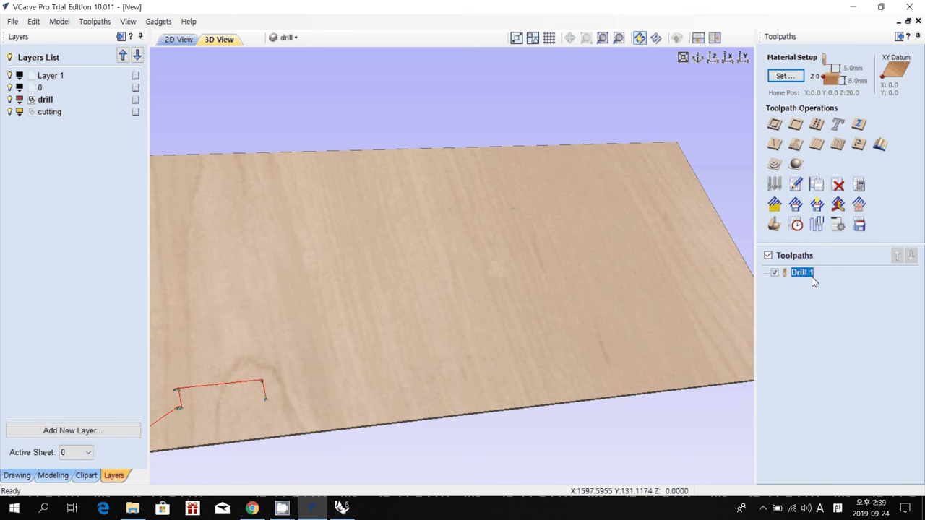
In the 2D view, make the cutting layer active and select all the vectors on it.
{"action": "scroll", "coordinate": [370, 342], "scroll_direction": "up", "scroll_amount": 1}
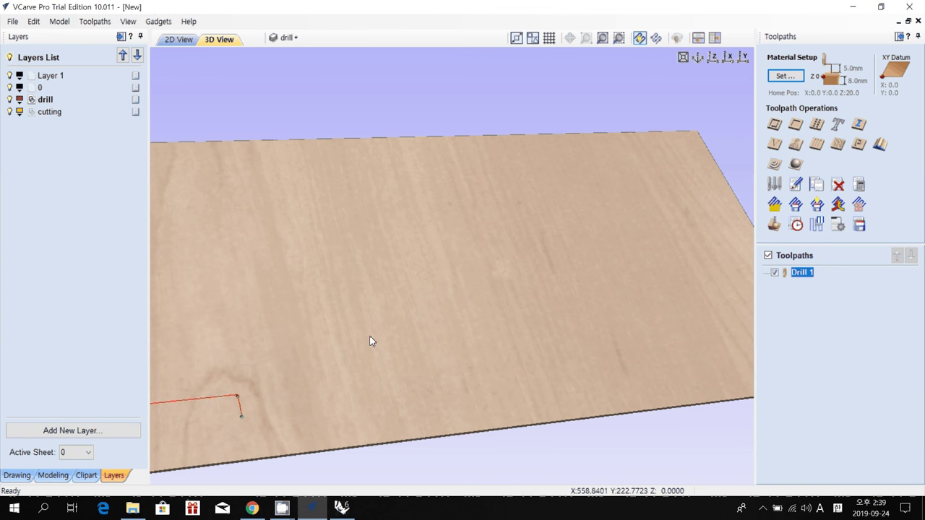
{"action": "scroll", "coordinate": [370, 342], "scroll_direction": "down", "scroll_amount": 3}
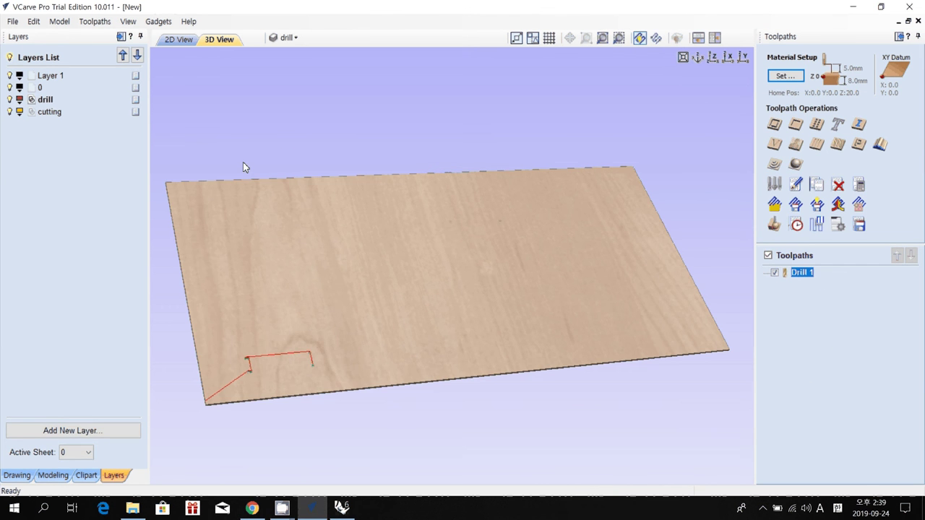
{"action": "left_click", "coordinate": [179, 39]}
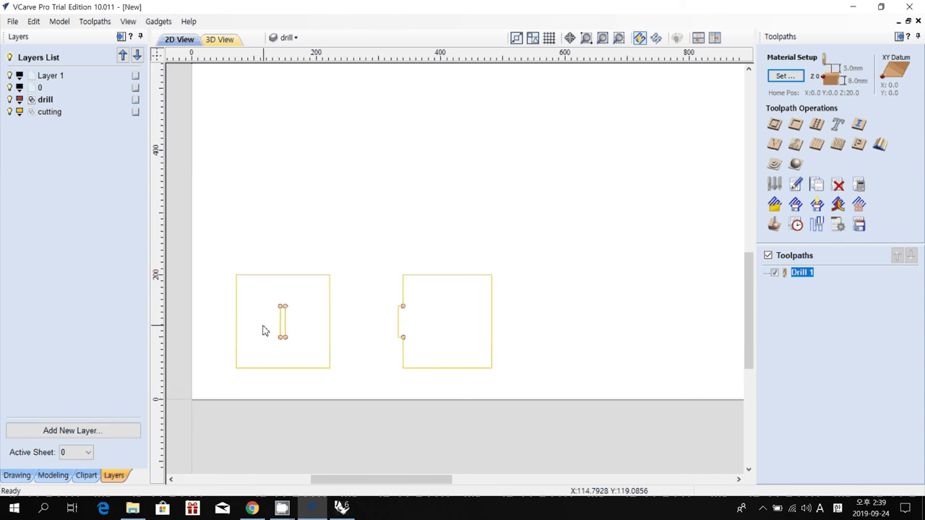
{"action": "scroll", "coordinate": [262, 326], "scroll_direction": "up", "scroll_amount": 2}
{"action": "scroll", "coordinate": [273, 320], "scroll_direction": "down", "scroll_amount": 3}
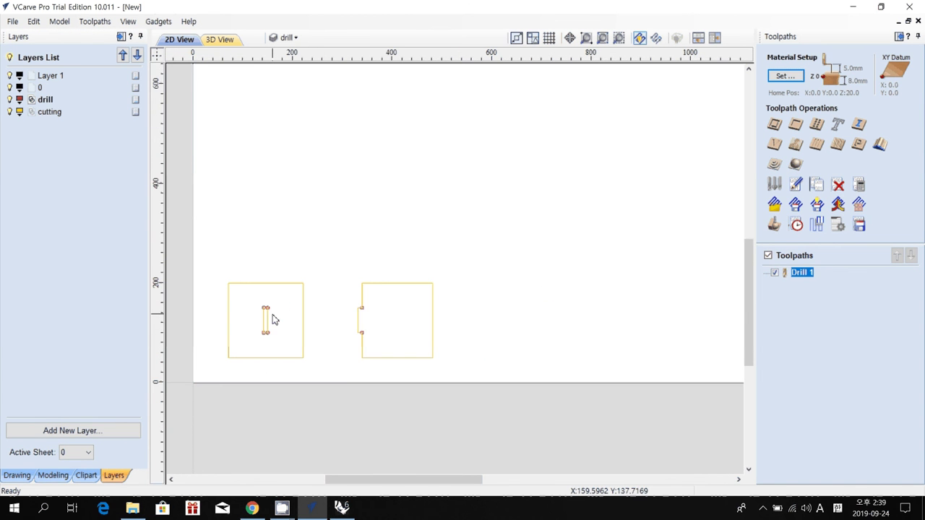
{"action": "right_click", "coordinate": [49, 112]}
{"action": "left_click", "coordinate": [82, 118]}
{"action": "right_click", "coordinate": [81, 114]}
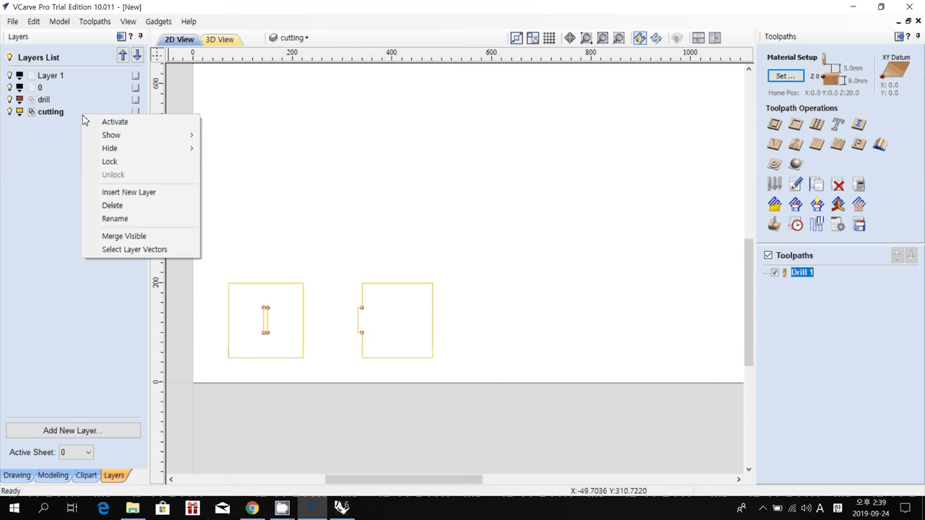
{"action": "left_click", "coordinate": [133, 249]}
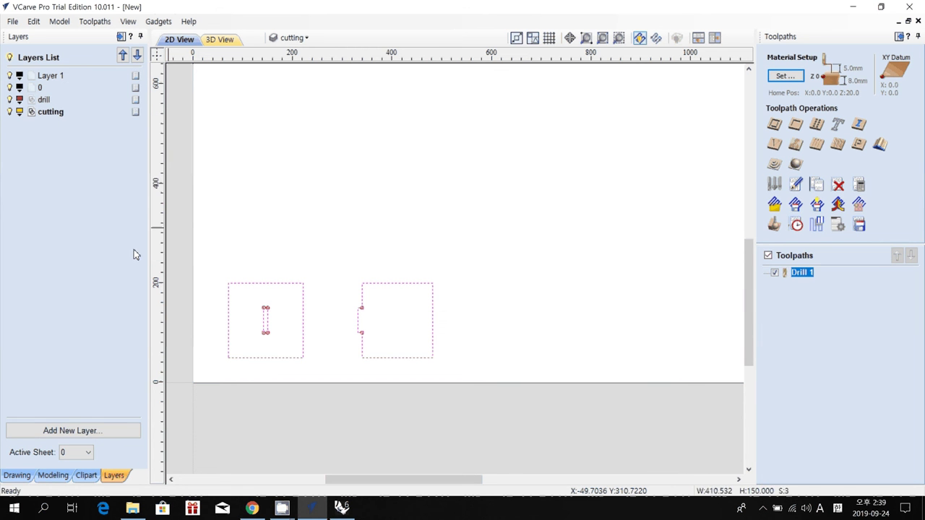
{"action": "scroll", "coordinate": [252, 334], "scroll_direction": "up", "scroll_amount": 4}
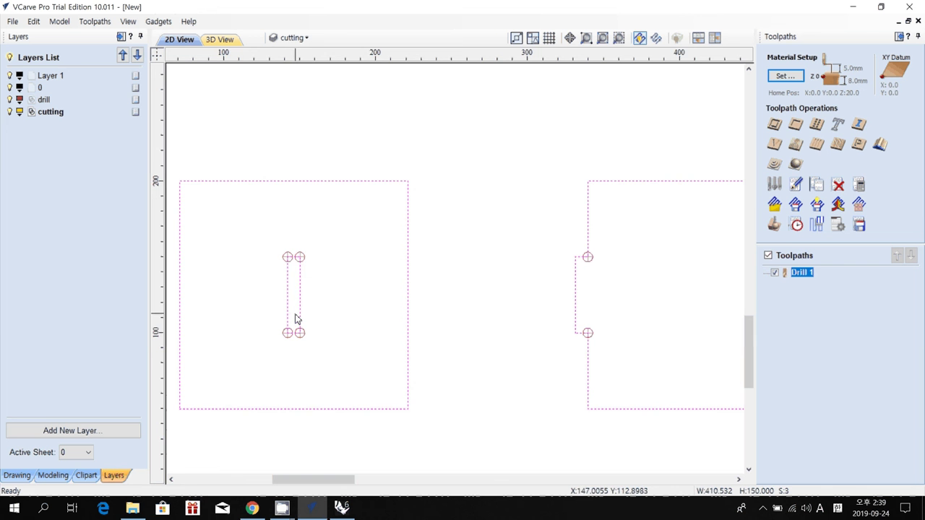
{"action": "scroll", "coordinate": [294, 320], "scroll_direction": "down", "scroll_amount": 2}
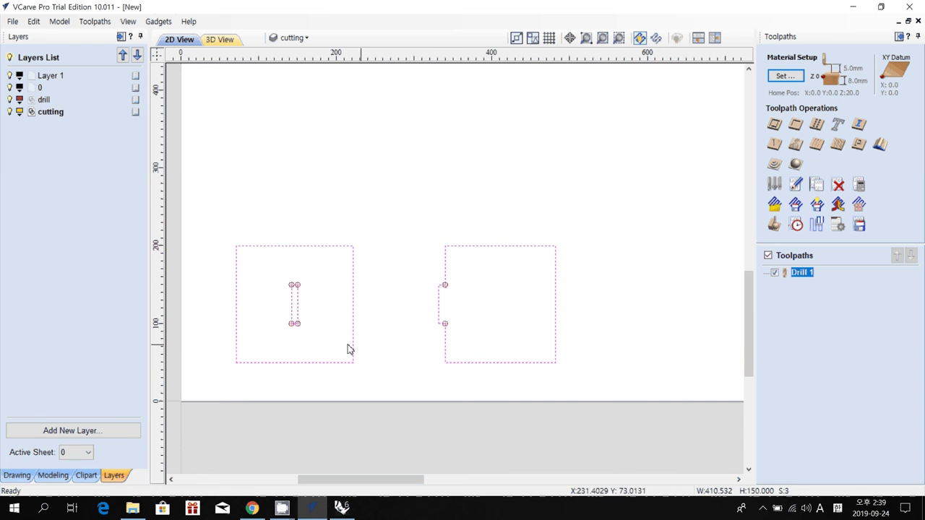
Change the selection to only the outer outlines of the two parts, leaving out the slot.
{"action": "left_click", "coordinate": [371, 311]}
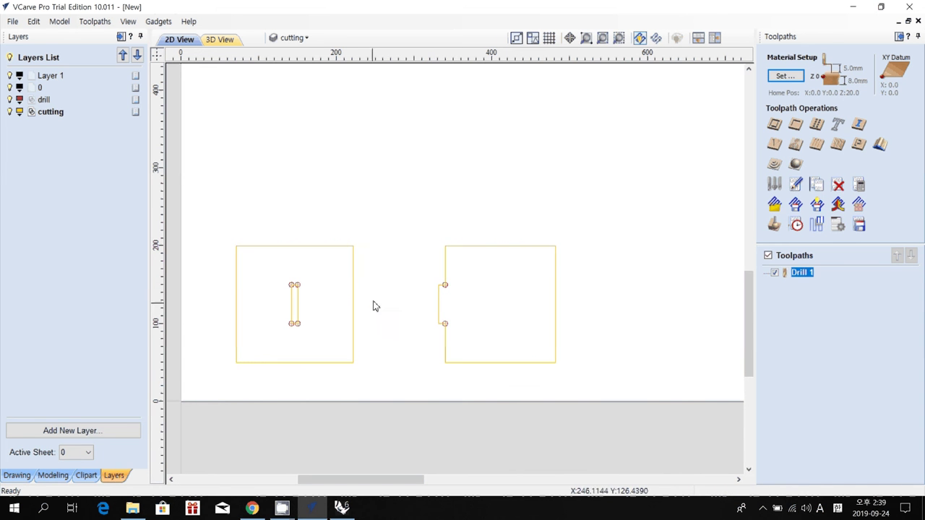
{"action": "left_click", "coordinate": [353, 282]}
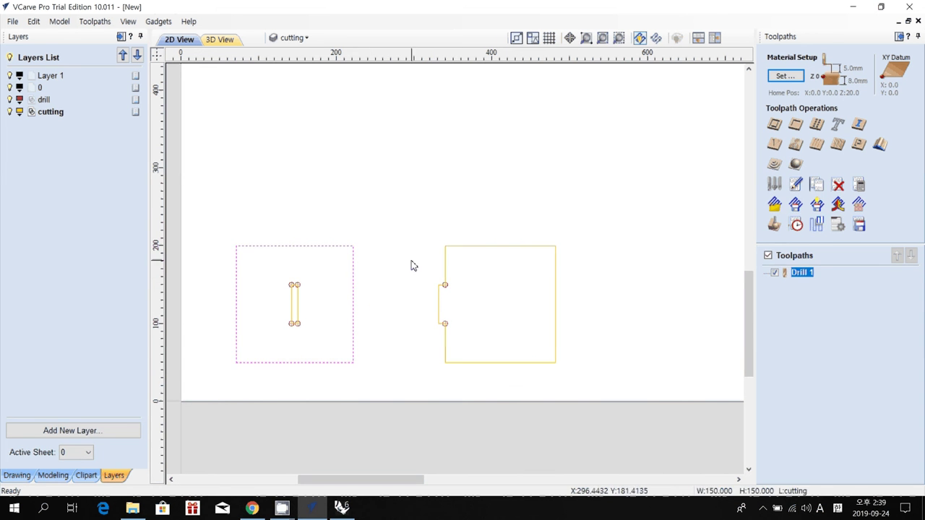
{"action": "left_click", "coordinate": [445, 258], "text": "shift"}
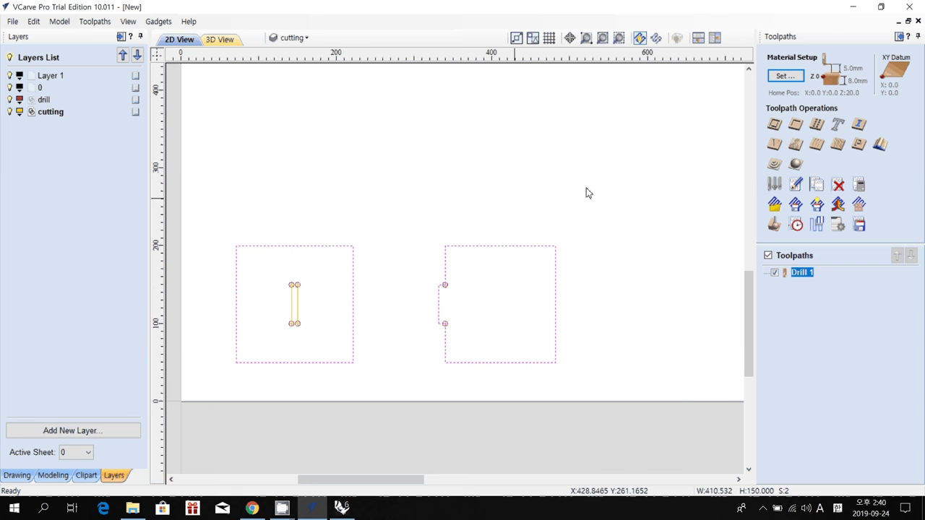
Start a 2D profile toolpath with a 9 mm cut depth and the imperial End Mill (1/4") as its tool.
{"action": "left_click", "coordinate": [774, 126]}
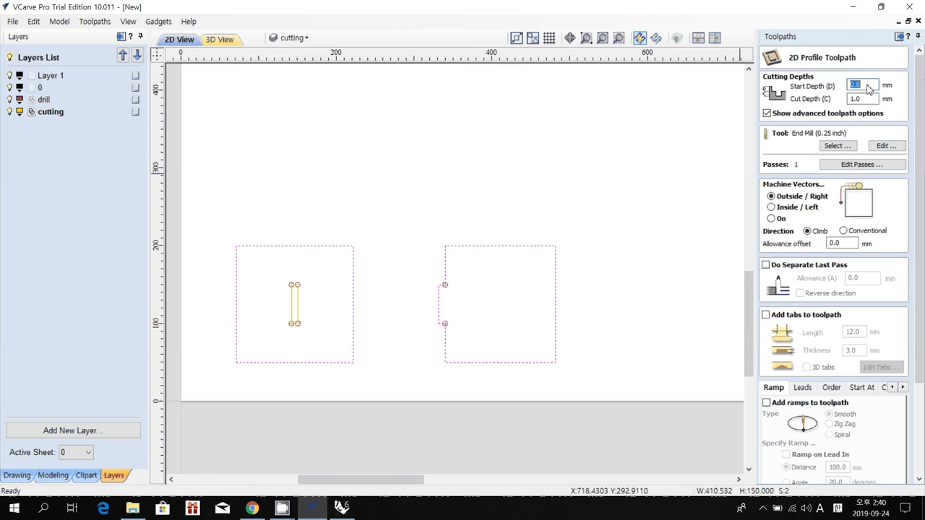
{"action": "key", "text": "Tab"}
{"action": "type", "text": "9"}
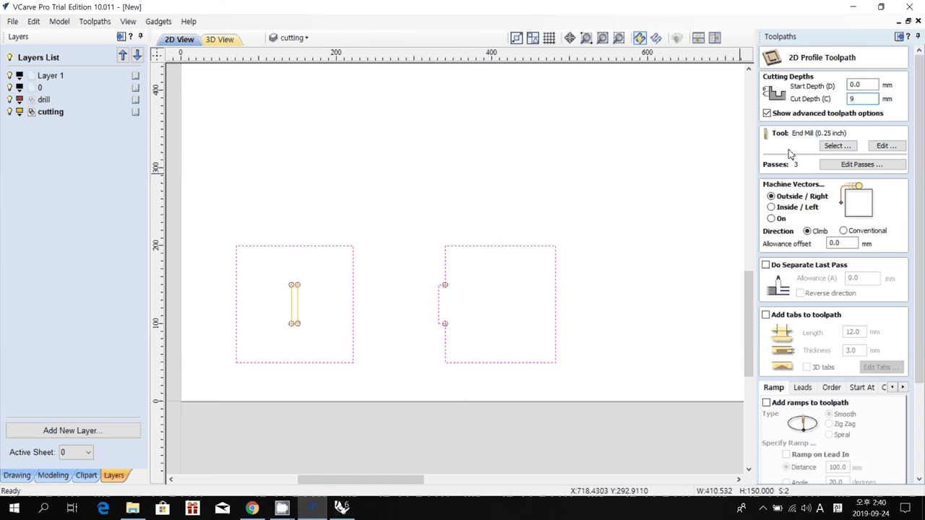
{"action": "left_click", "coordinate": [826, 148]}
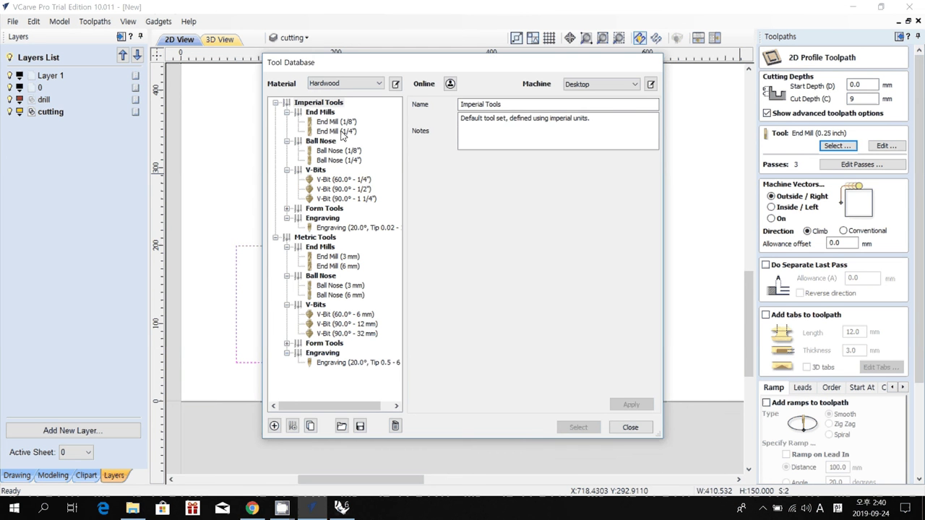
{"action": "left_click", "coordinate": [342, 133]}
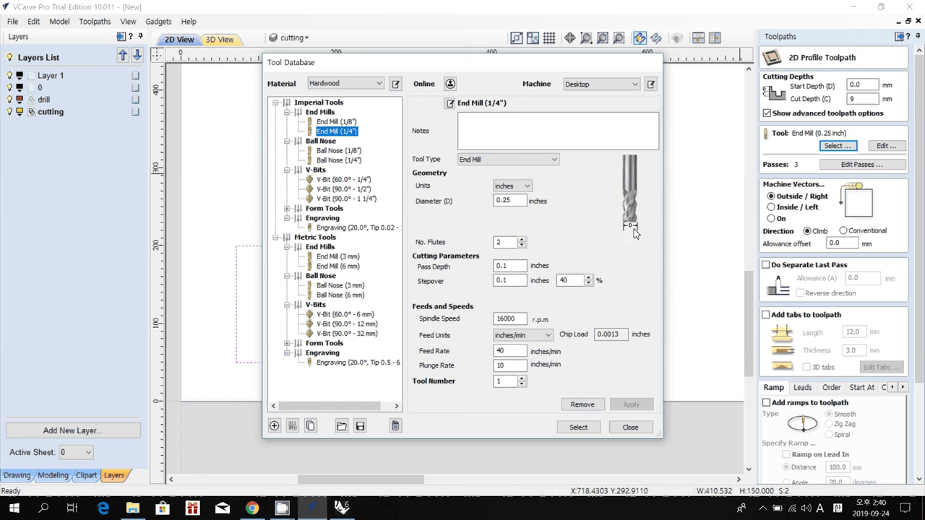
{"action": "left_click", "coordinate": [578, 427]}
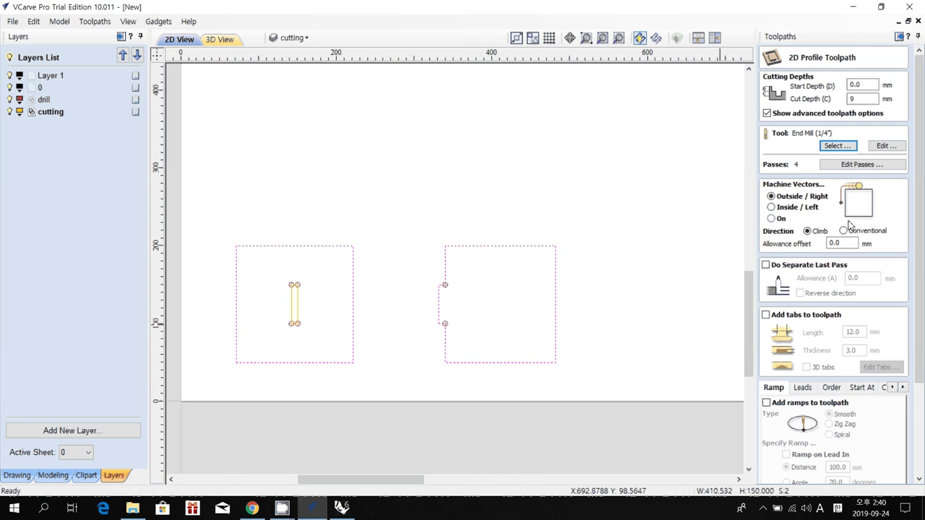
Machine the vectors on the Outside / Right and enable tabs for the toolpath.
{"action": "left_click", "coordinate": [784, 211]}
{"action": "left_click", "coordinate": [784, 208]}
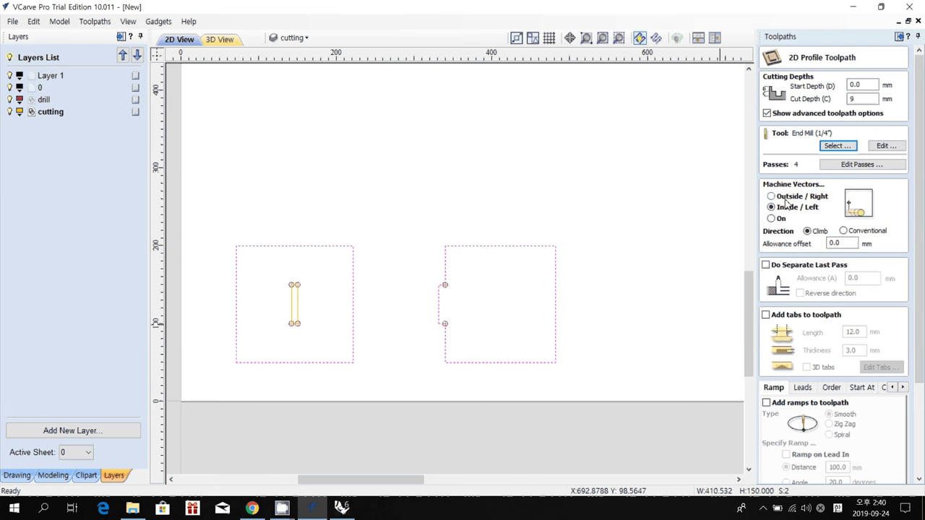
{"action": "left_click", "coordinate": [785, 199]}
{"action": "scroll", "coordinate": [785, 204], "scroll_direction": "down", "scroll_amount": 1}
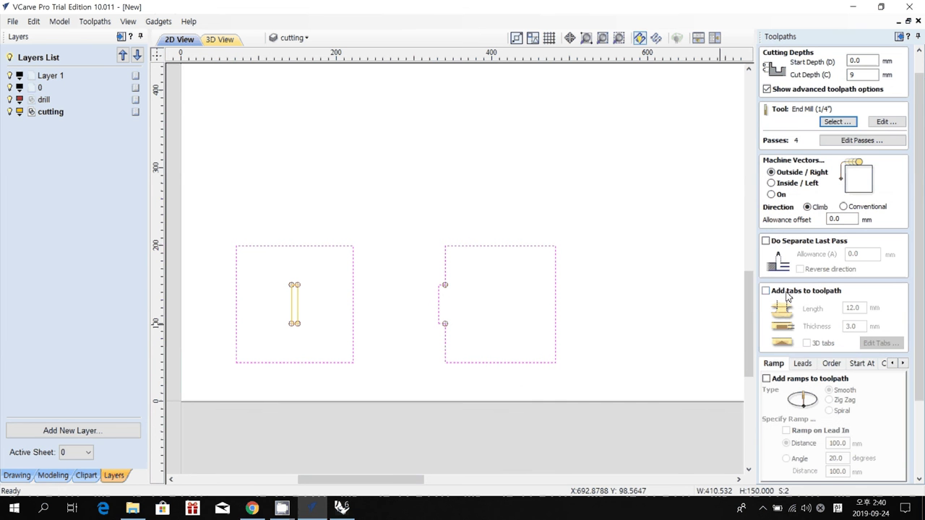
{"action": "left_click", "coordinate": [784, 292]}
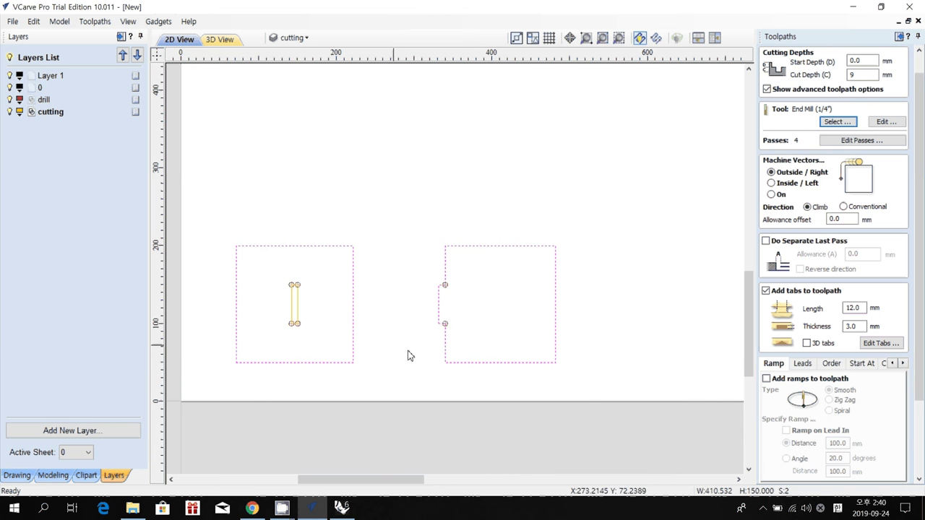
{"action": "left_click", "coordinate": [853, 327]}
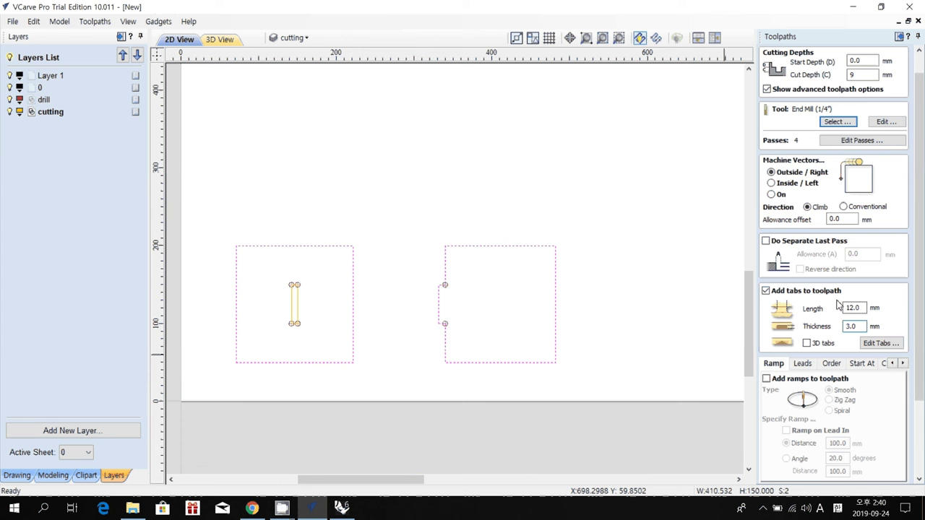
Add one constant-number tab per outline, shift the square part's tab to mid-edge, and place tabs midway on its other three edges.
{"action": "left_click", "coordinate": [882, 345]}
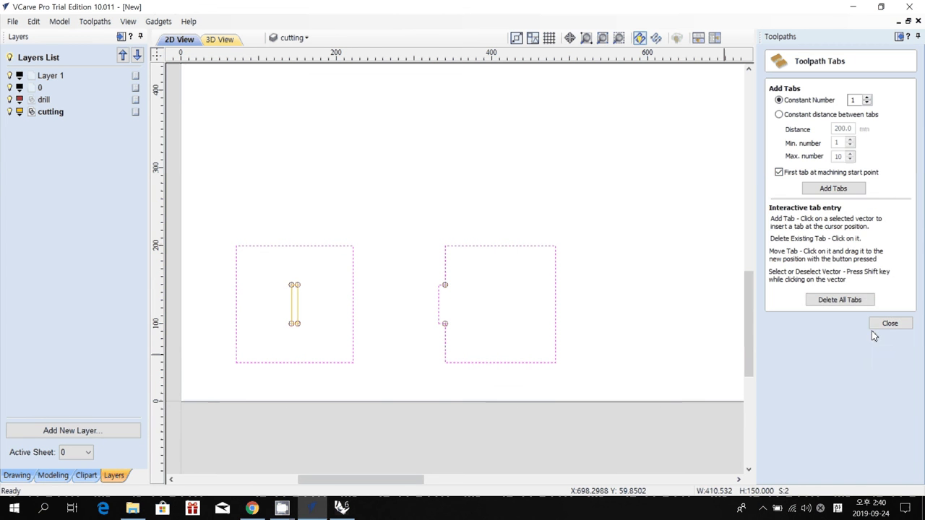
{"action": "left_click", "coordinate": [825, 191]}
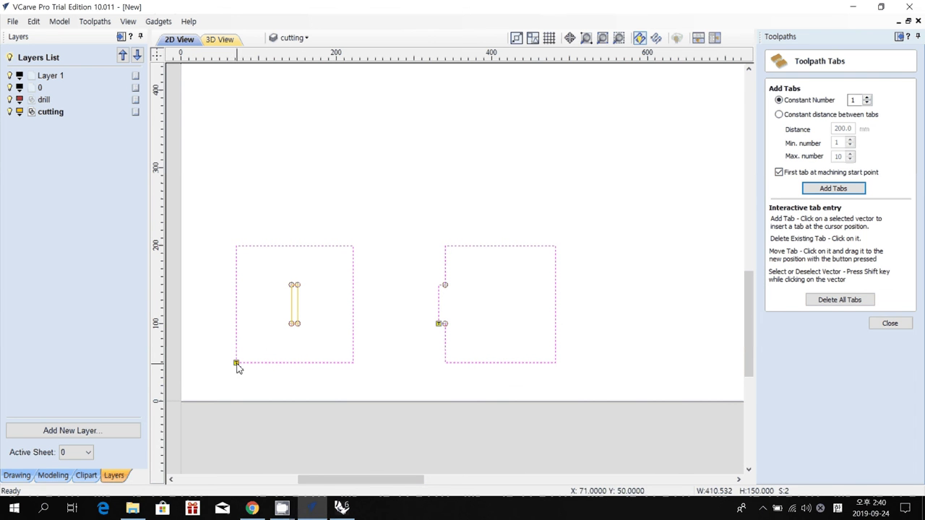
{"action": "left_click_drag", "start_coordinate": [232, 318], "coordinate": [236, 311]}
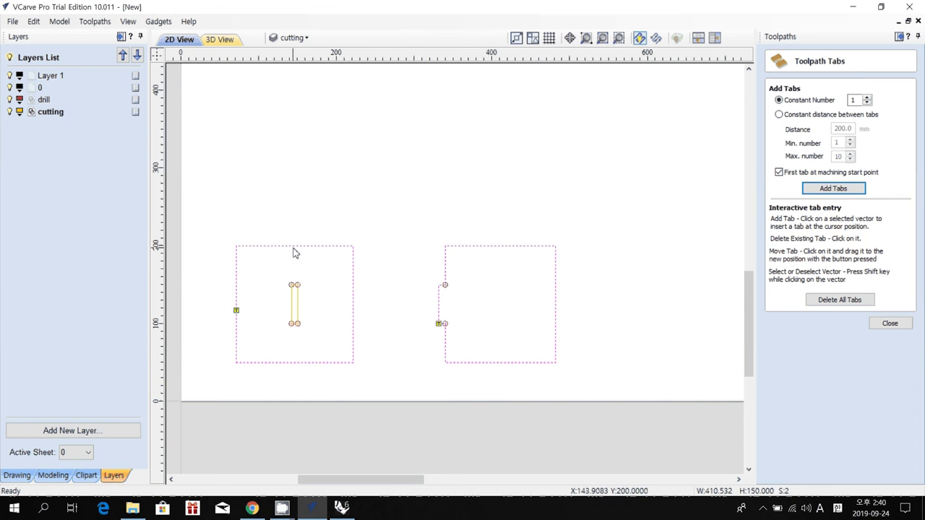
{"action": "left_click", "coordinate": [295, 247]}
{"action": "left_click", "coordinate": [352, 306]}
{"action": "left_click", "coordinate": [295, 363]}
Place tabs midway on three edges of the tenon part, move its existing tab to the tenon's mid-edge, and finish tab editing.
{"action": "left_click", "coordinate": [502, 363]}
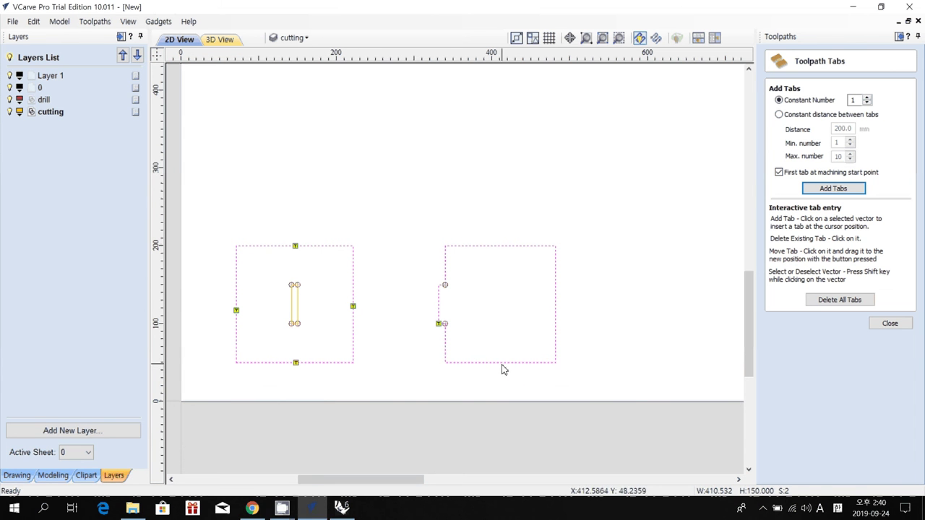
{"action": "left_click", "coordinate": [555, 308]}
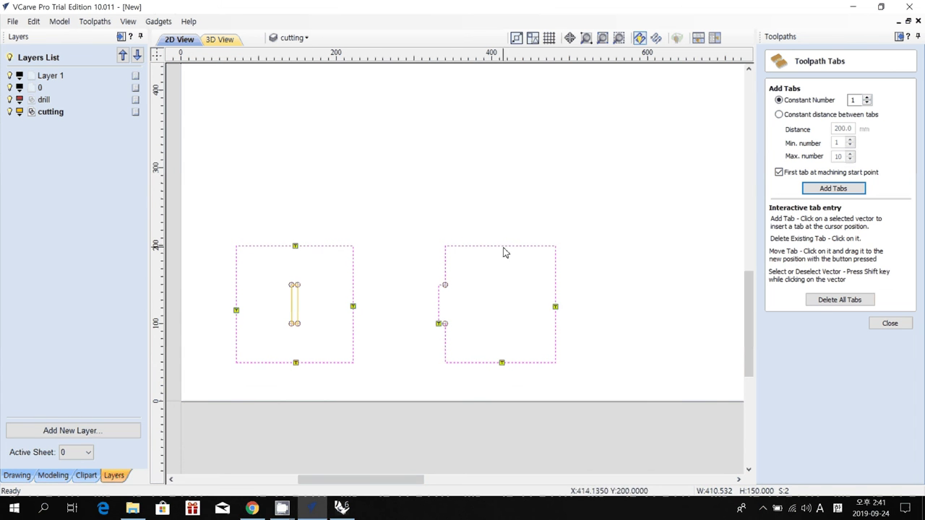
{"action": "left_click", "coordinate": [501, 248]}
{"action": "left_click_drag", "start_coordinate": [438, 327], "coordinate": [438, 306]}
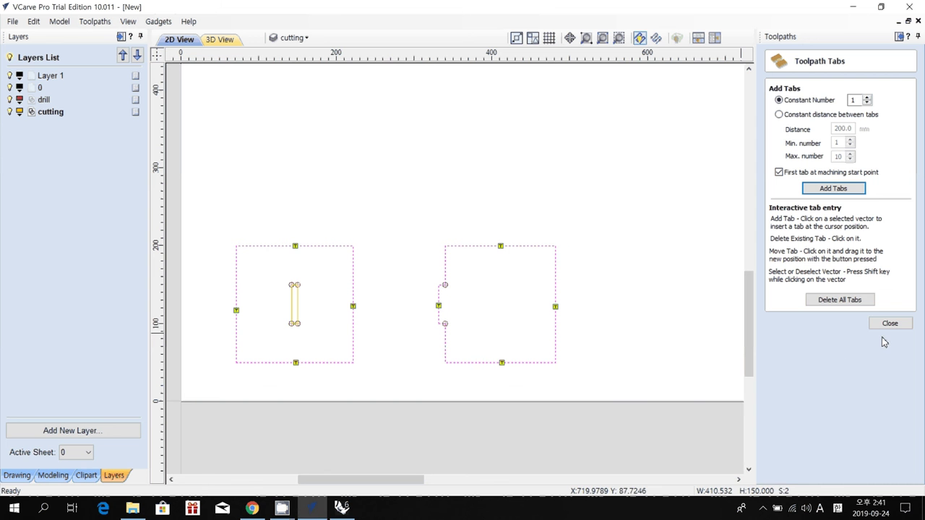
{"action": "left_click", "coordinate": [295, 246]}
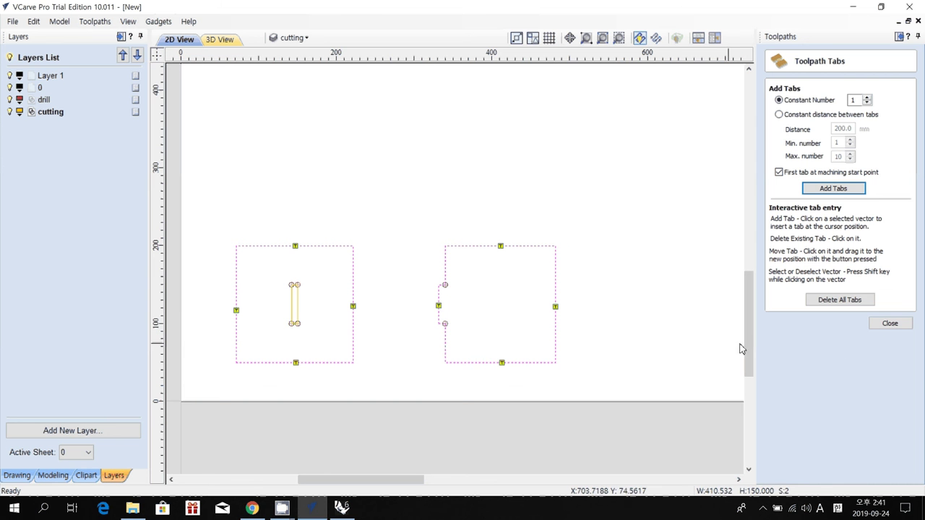
{"action": "left_click", "coordinate": [886, 326]}
Name the profile toolpath "cutting outline 025 inch" and calculate it, accepting the cut through the material.
{"action": "scroll", "coordinate": [874, 367], "scroll_direction": "down", "scroll_amount": 3}
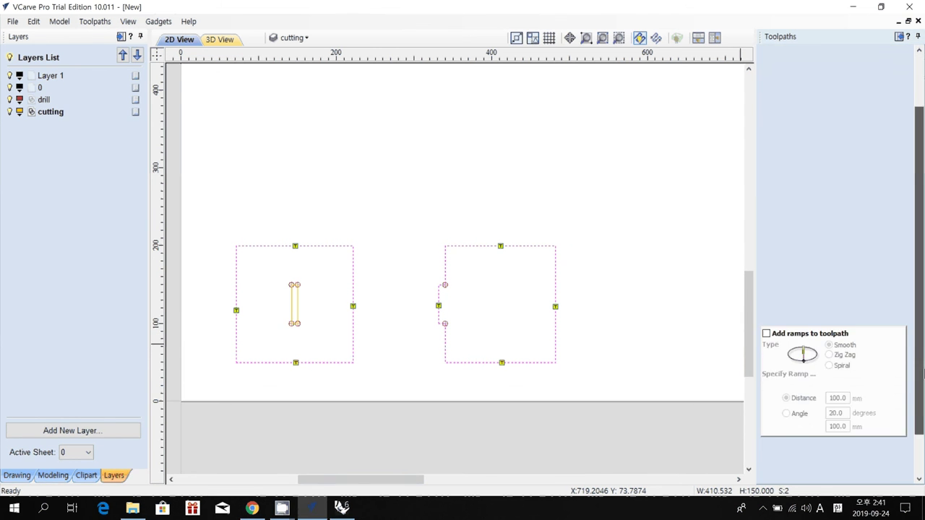
{"action": "left_click_drag", "start_coordinate": [862, 451], "coordinate": [723, 463]}
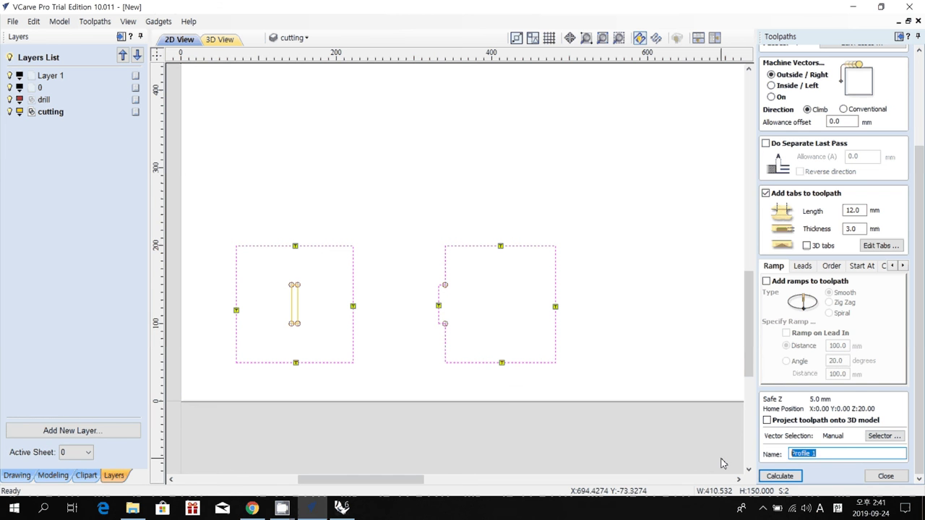
{"action": "type", "text": "cutting outline 025 inch"}
{"action": "left_click", "coordinate": [780, 476]}
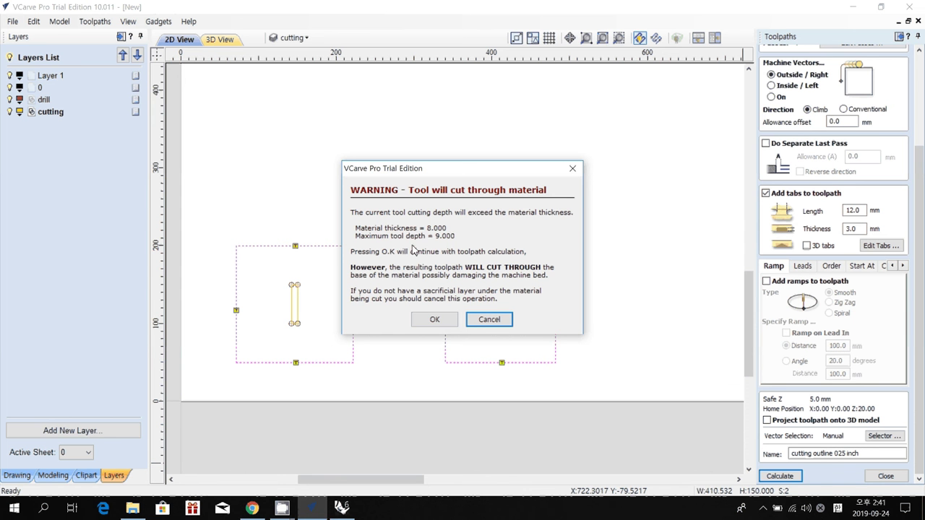
{"action": "left_click", "coordinate": [434, 320]}
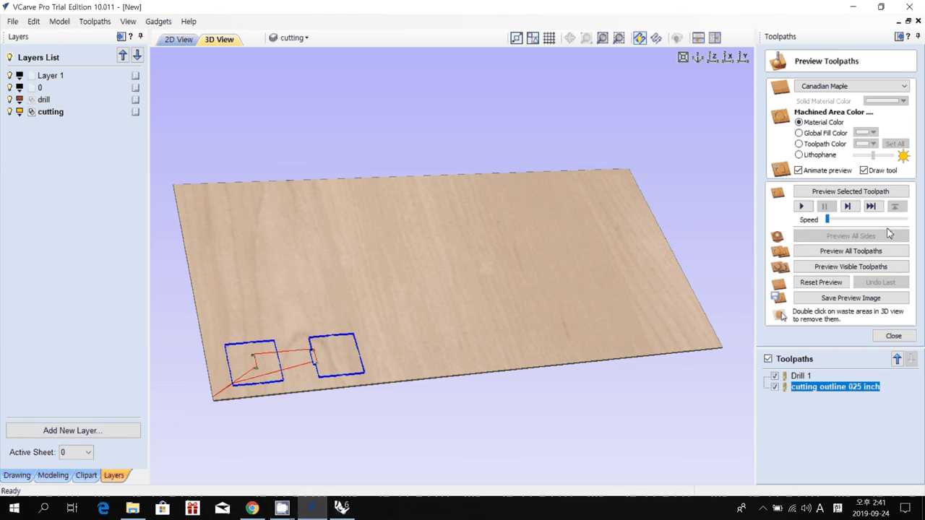
Simulate the outline cutting toolpath at an increased speed and examine the cut outlines and tabs up close.
{"action": "left_click", "coordinate": [802, 207]}
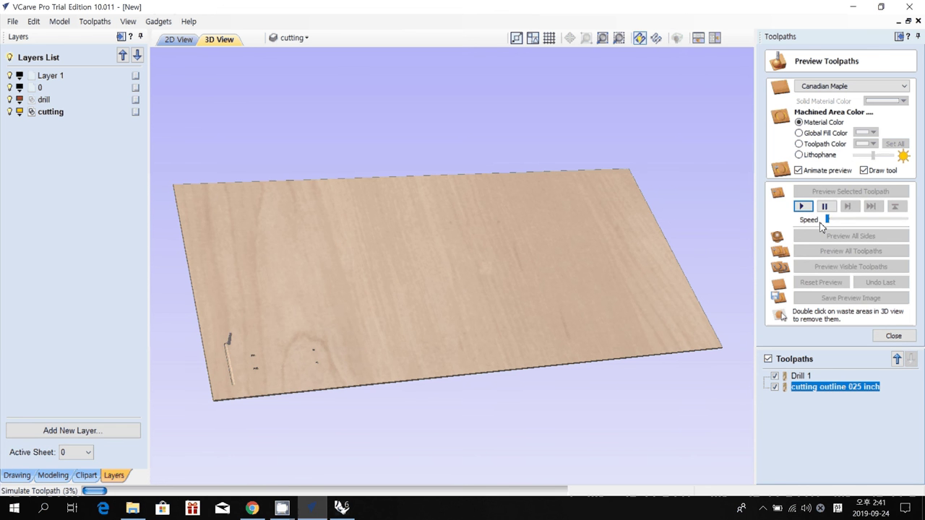
{"action": "left_click_drag", "start_coordinate": [828, 219], "coordinate": [876, 221]}
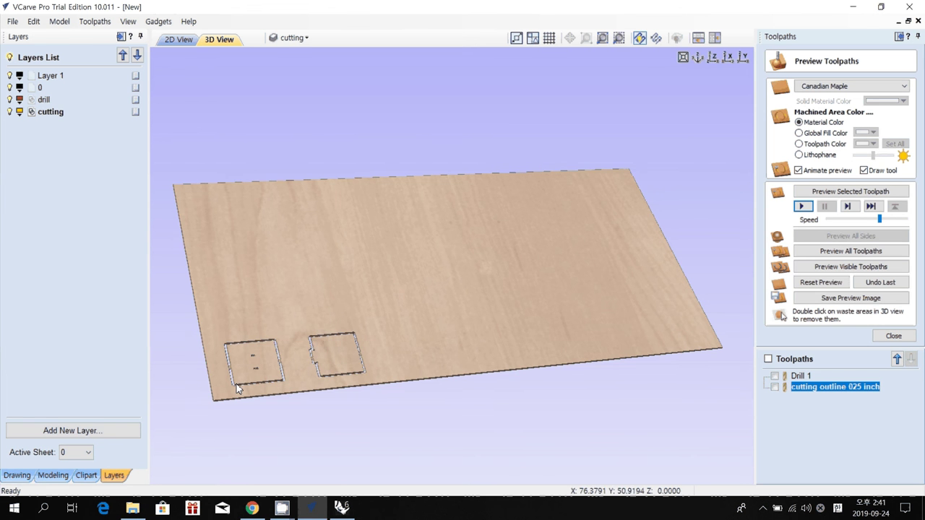
{"action": "scroll", "coordinate": [237, 384], "scroll_direction": "up", "scroll_amount": 5}
{"action": "scroll", "coordinate": [261, 419], "scroll_direction": "down", "scroll_amount": 3}
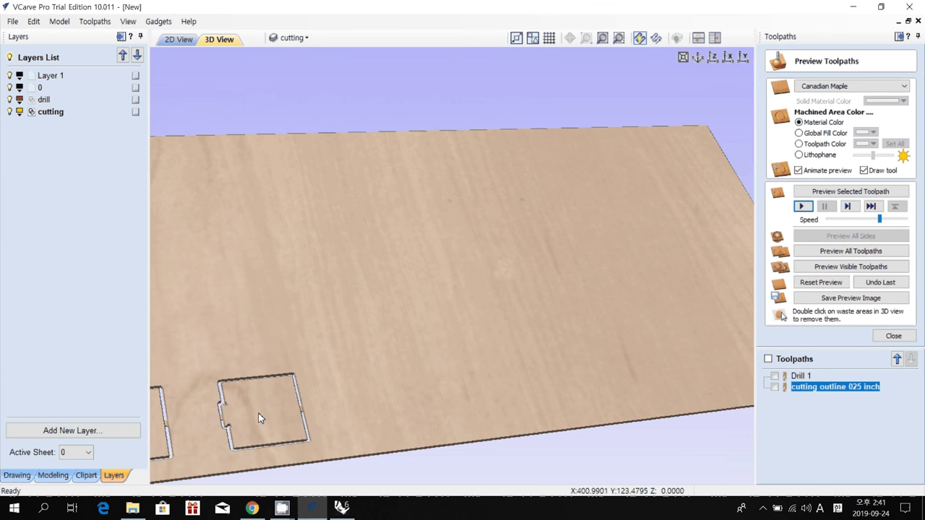
{"action": "scroll", "coordinate": [261, 419], "scroll_direction": "up", "scroll_amount": 3}
{"action": "scroll", "coordinate": [219, 428], "scroll_direction": "down", "scroll_amount": 3}
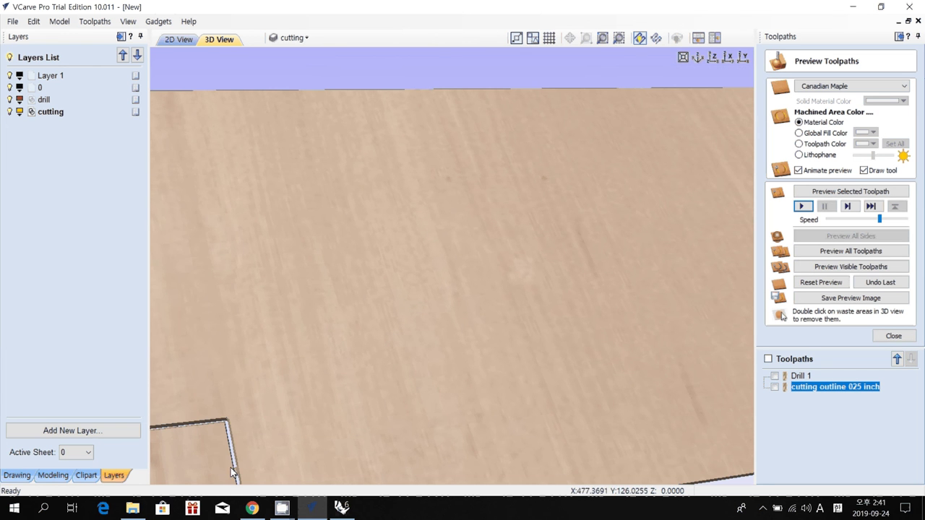
{"action": "scroll", "coordinate": [231, 469], "scroll_direction": "up", "scroll_amount": 2}
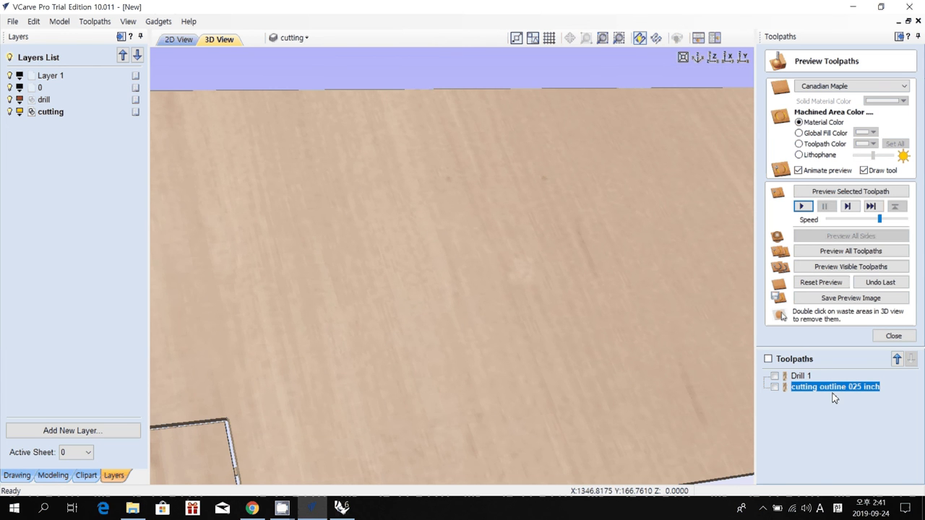
Leave the toolpath preview and select only the slot rectangle inside the square part in the 2D view.
{"action": "key", "text": "F2"}
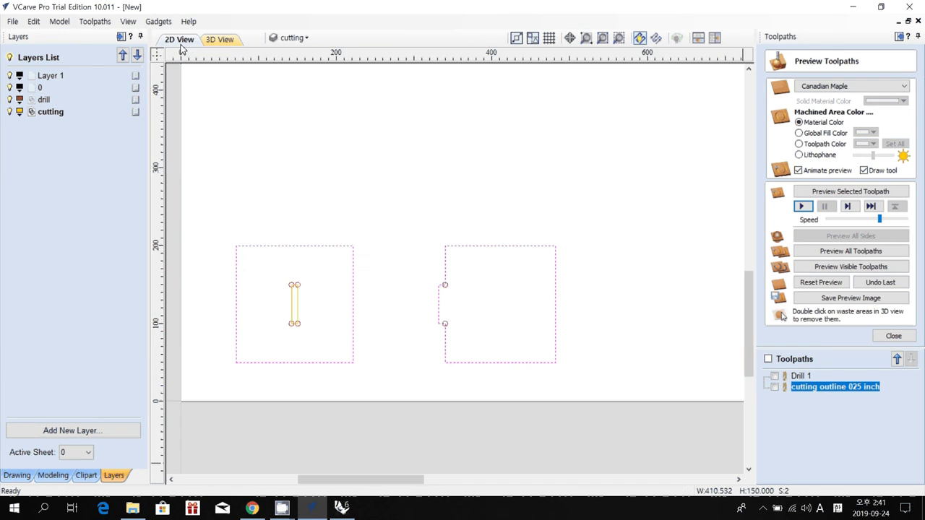
{"action": "scroll", "coordinate": [293, 307], "scroll_direction": "up", "scroll_amount": 1}
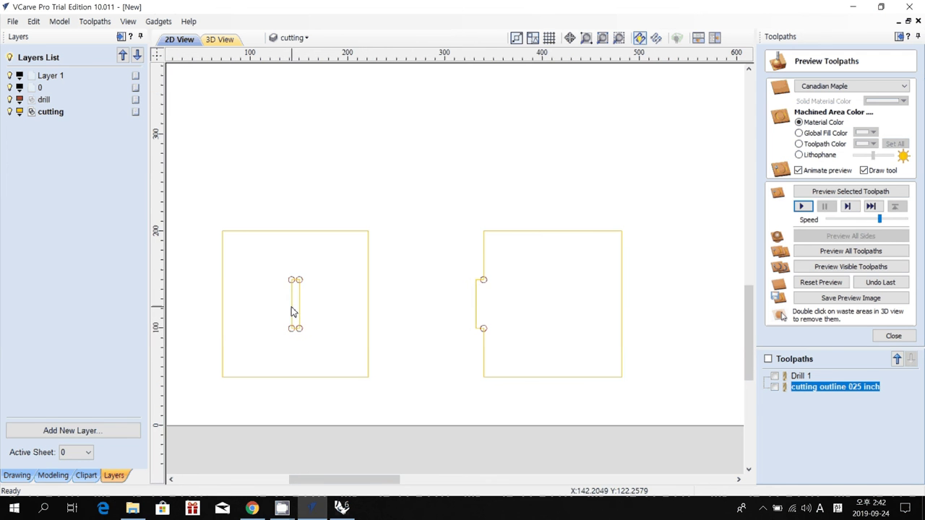
{"action": "left_click", "coordinate": [294, 310]}
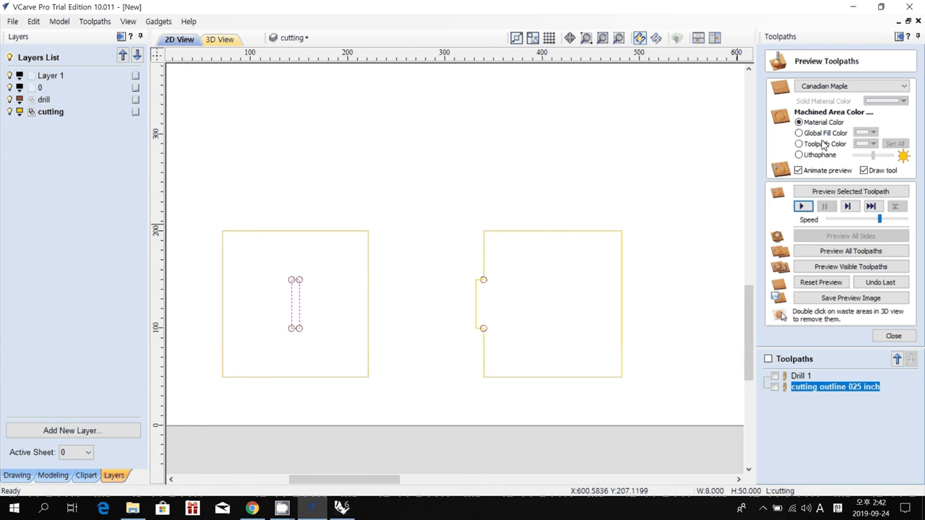
{"action": "left_click", "coordinate": [894, 337]}
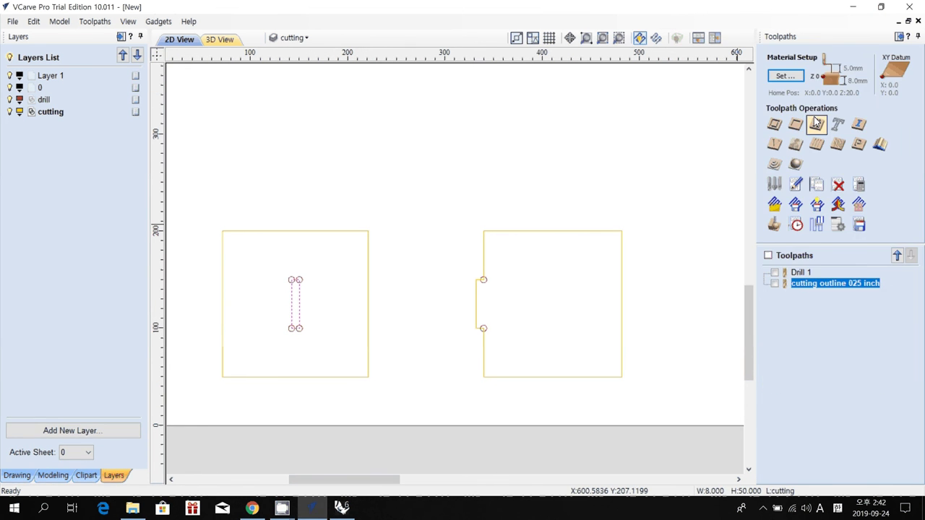
Start a 2D profile toolpath for the selected slot, keeping the 9.0 mm cut depth and machining inside the vector.
{"action": "left_click", "coordinate": [774, 126]}
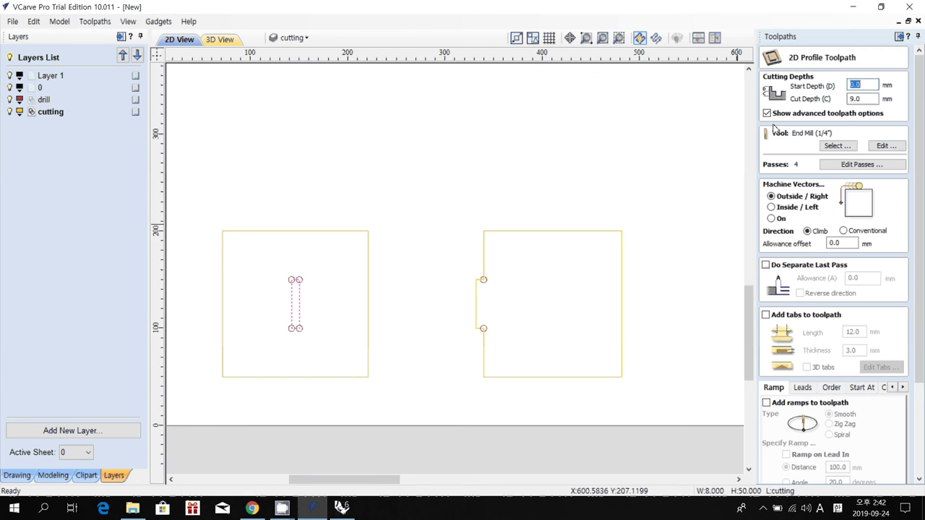
{"action": "key", "text": "Tab"}
{"action": "left_click", "coordinate": [868, 99]}
{"action": "left_click", "coordinate": [790, 209]}
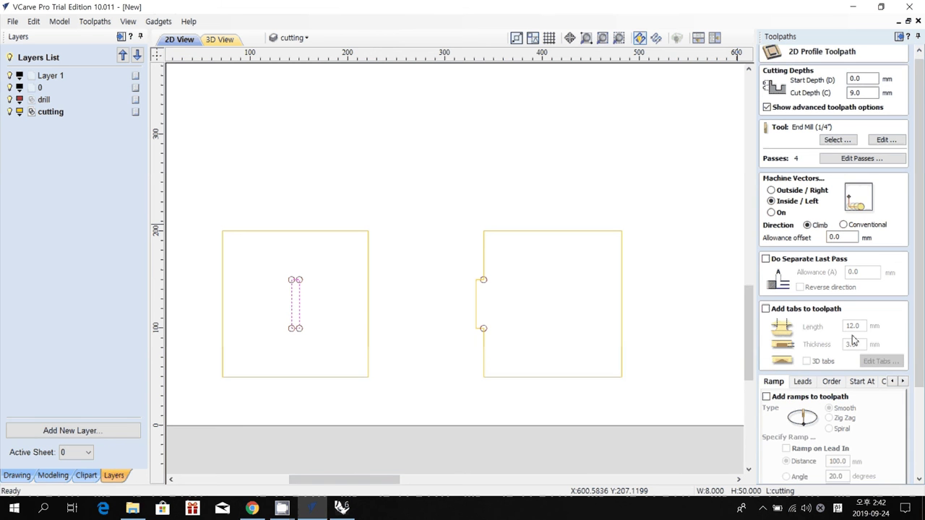
Name the slot's profile toolpath "cutting inside 025 inch endmill" and calculate it, accepting the cut through the material.
{"action": "scroll", "coordinate": [921, 338], "scroll_direction": "down", "scroll_amount": 1}
{"action": "scroll", "coordinate": [917, 398], "scroll_direction": "down", "scroll_amount": 3}
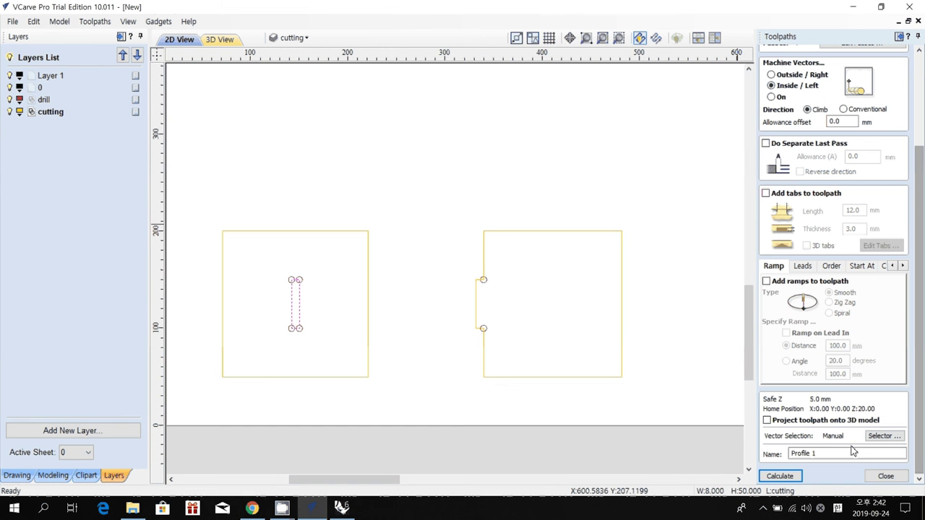
{"action": "triple_click", "coordinate": [846, 454]}
{"action": "type", "text": "cutt"}
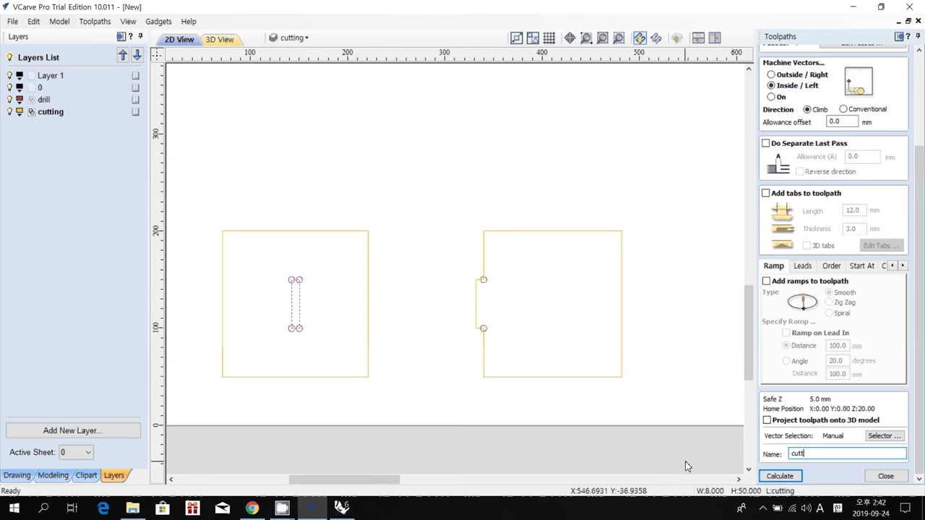
{"action": "type", "text": "ing inside 025 inch "}
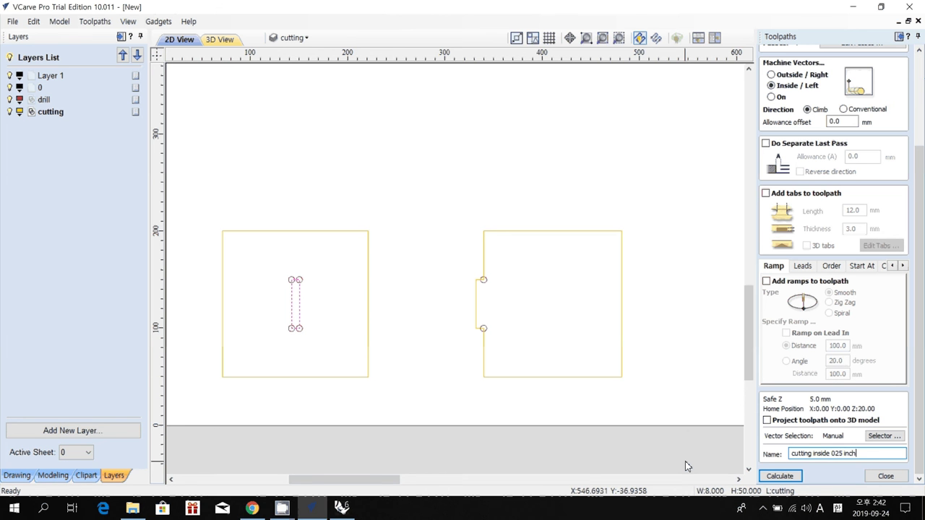
{"action": "type", "text": "endmill"}
{"action": "left_click", "coordinate": [780, 477]}
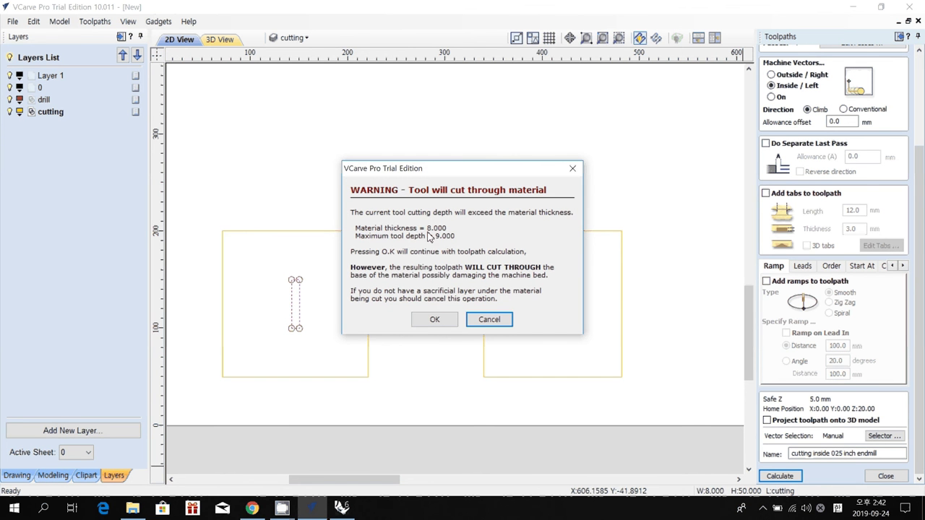
{"action": "left_click", "coordinate": [434, 321]}
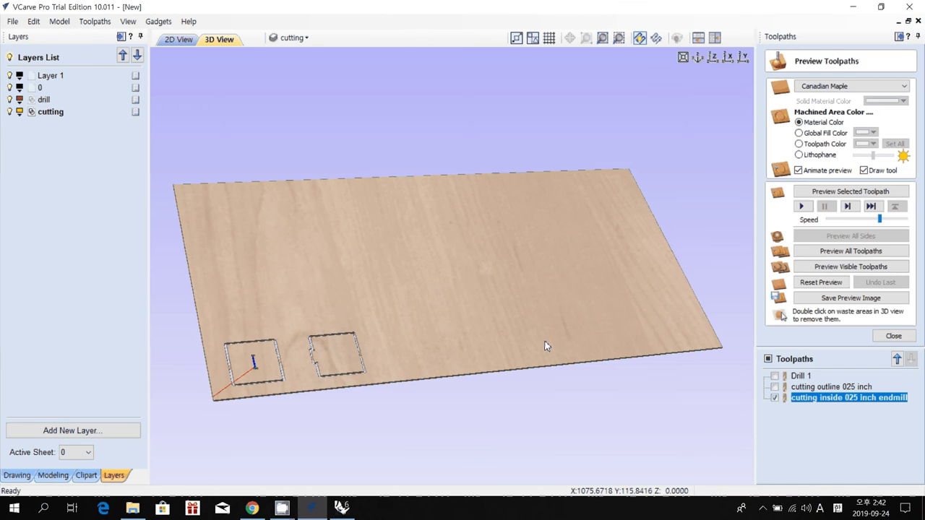
Simulate the inside cutting toolpath and examine the cut slot and both part outlines up close.
{"action": "left_click", "coordinate": [804, 207]}
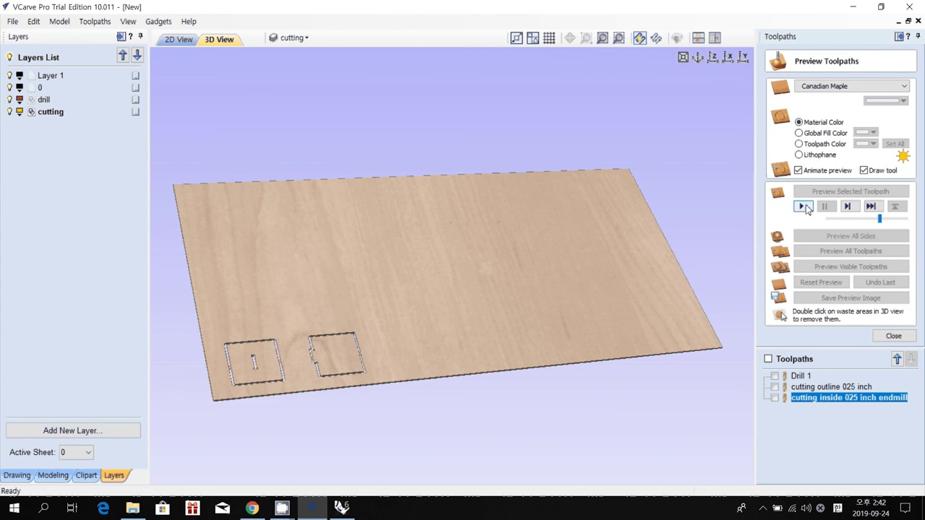
{"action": "scroll", "coordinate": [262, 365], "scroll_direction": "up", "scroll_amount": 3}
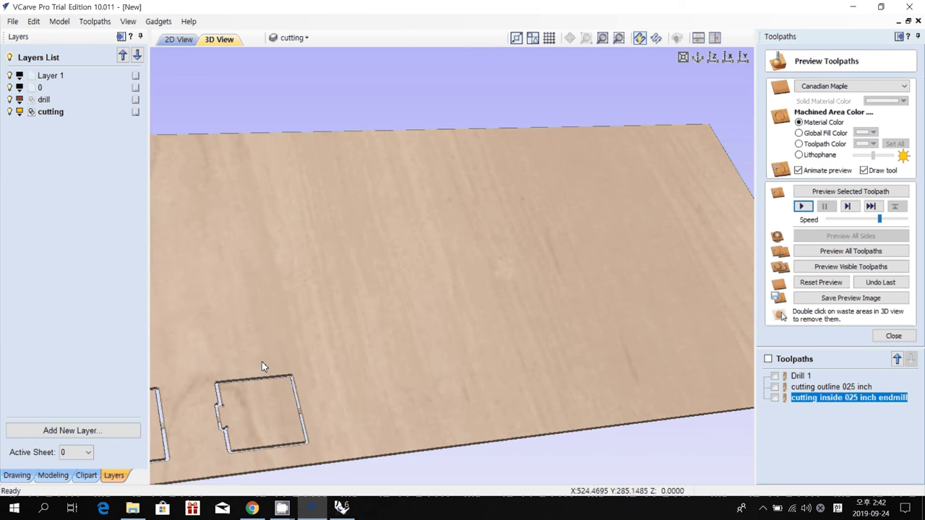
{"action": "scroll", "coordinate": [260, 403], "scroll_direction": "up", "scroll_amount": 3}
{"action": "scroll", "coordinate": [259, 405], "scroll_direction": "down", "scroll_amount": 3}
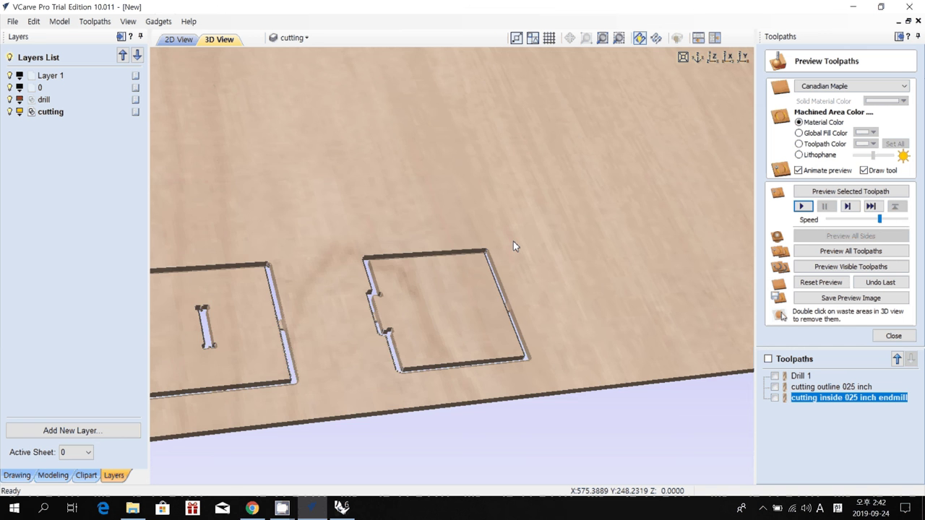
{"action": "scroll", "coordinate": [318, 323], "scroll_direction": "up", "scroll_amount": 1}
{"action": "scroll", "coordinate": [318, 324], "scroll_direction": "down", "scroll_amount": 2}
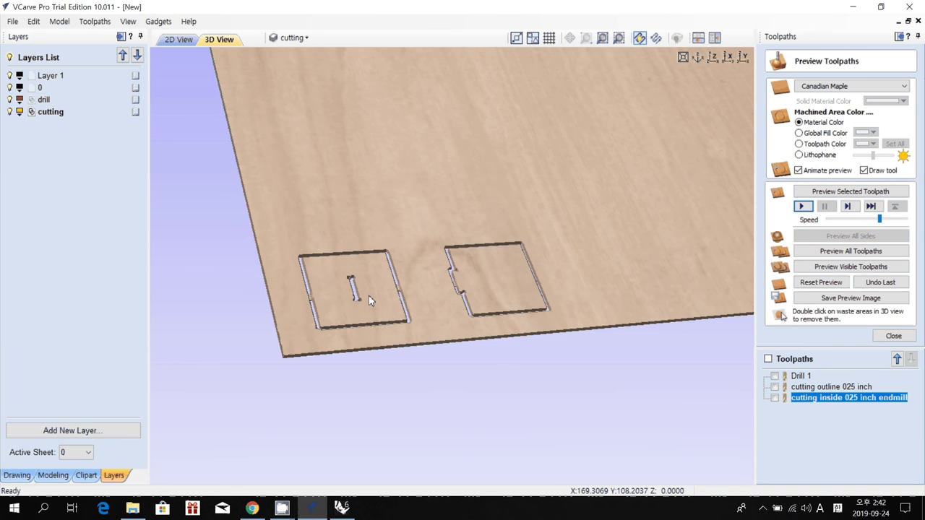
{"action": "left_click_drag", "start_coordinate": [369, 295], "coordinate": [309, 336]}
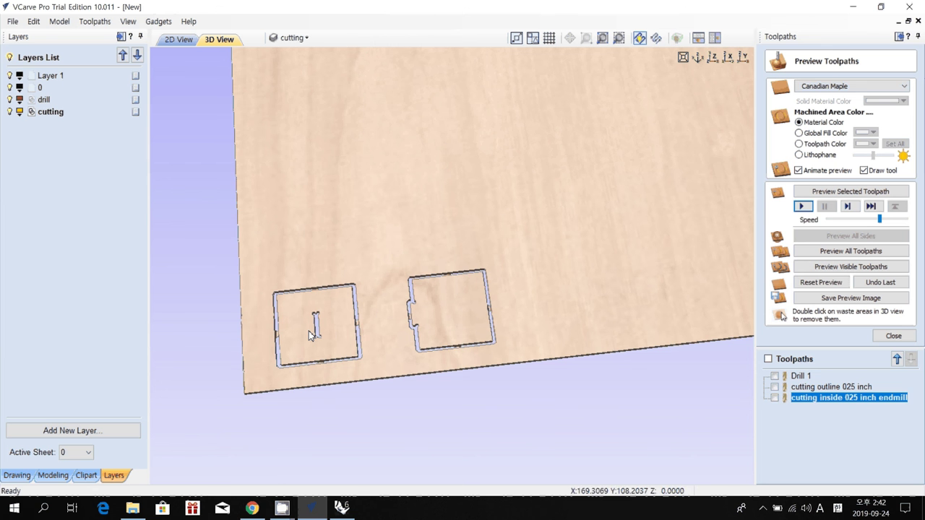
Show the drilling, outline and inside cutting toolpaths together and leave the toolpath preview.
{"action": "left_click", "coordinate": [776, 387]}
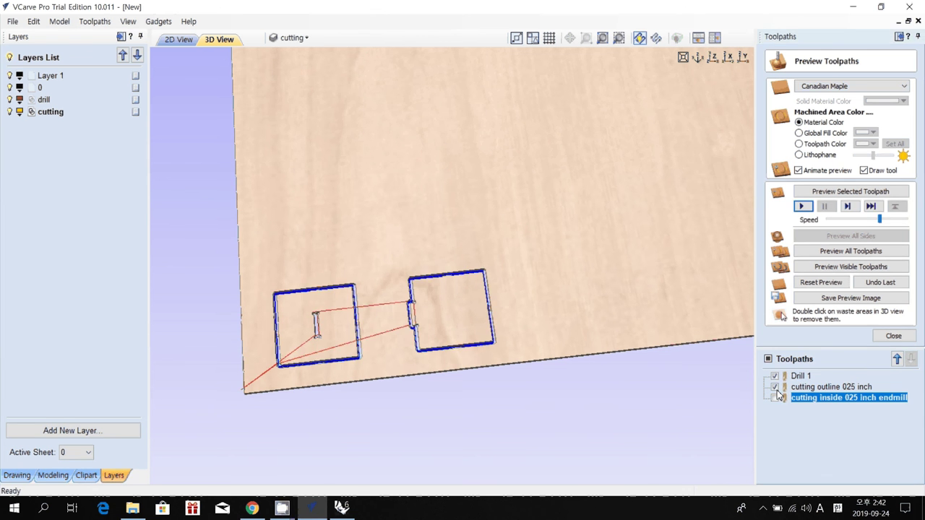
{"action": "left_click", "coordinate": [776, 397]}
{"action": "left_click", "coordinate": [894, 337]}
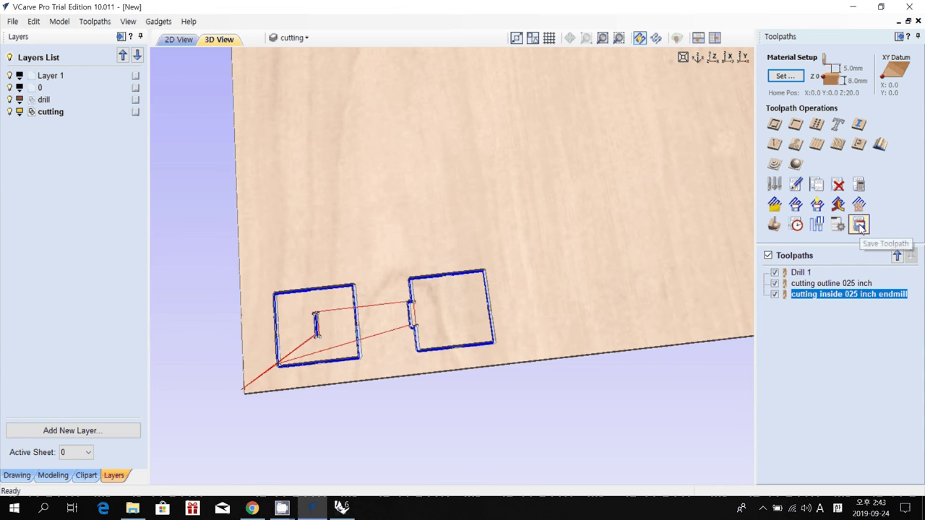
Leave only the Drill 1 toolpath visible, check the toolpath saving options, and close them without saving.
{"action": "left_click", "coordinate": [775, 283]}
{"action": "left_click", "coordinate": [774, 294]}
{"action": "left_click", "coordinate": [795, 274]}
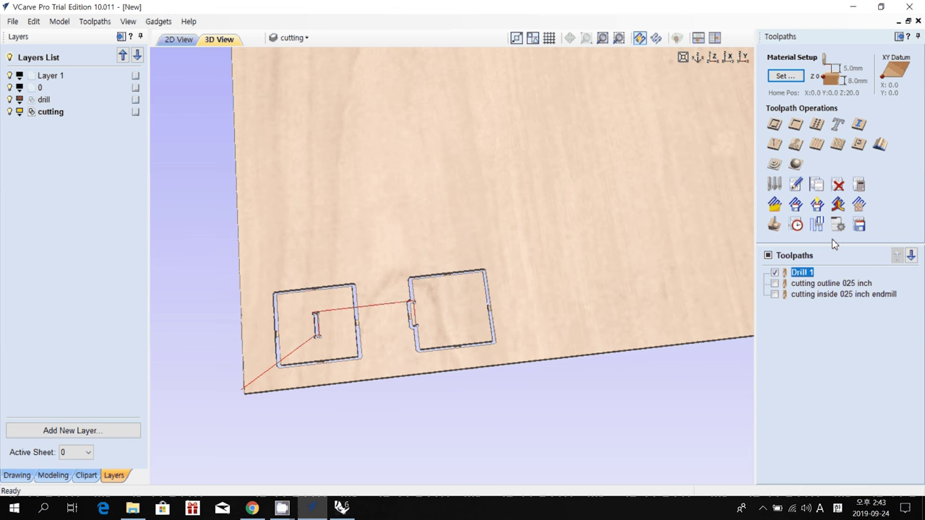
{"action": "left_click", "coordinate": [860, 225]}
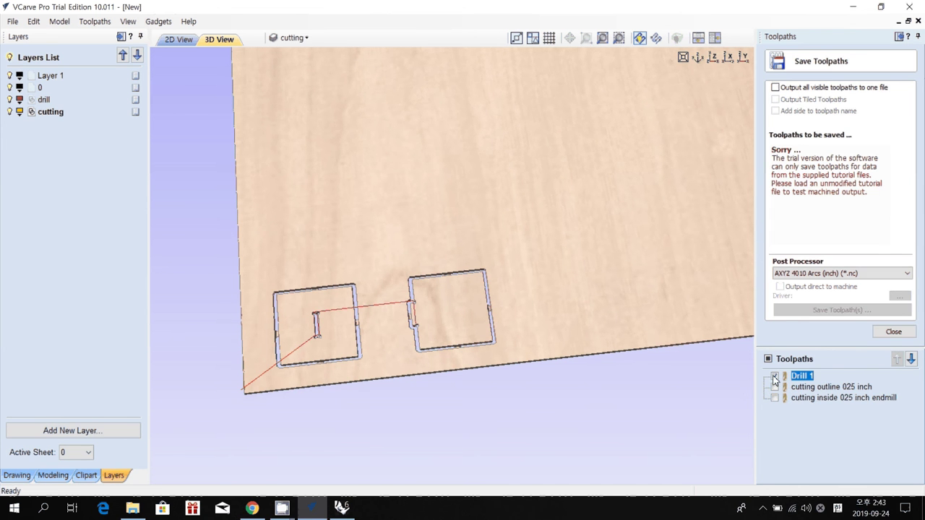
{"action": "left_click", "coordinate": [894, 332]}
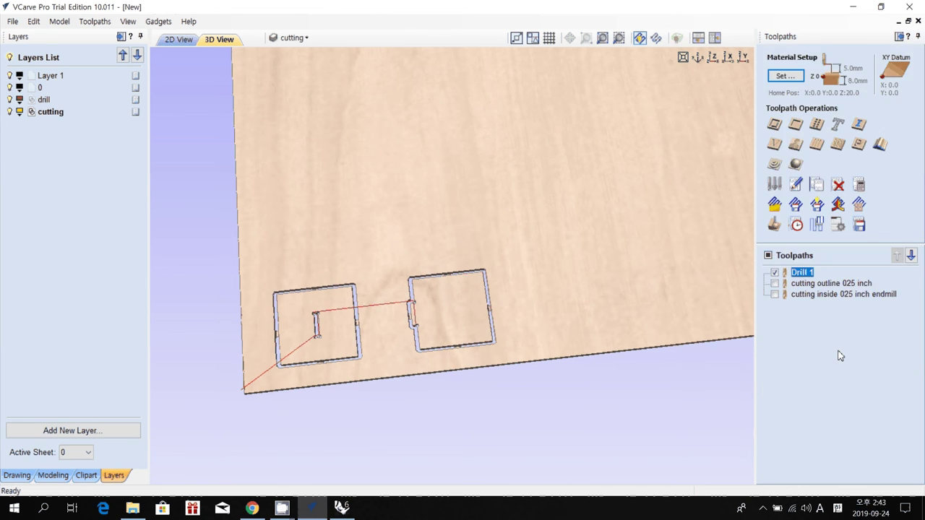
Show the outline cutting toolpath by itself, and switch to showing only the inside cutting toolpath.
{"action": "left_click", "coordinate": [775, 283]}
{"action": "left_click", "coordinate": [775, 273]}
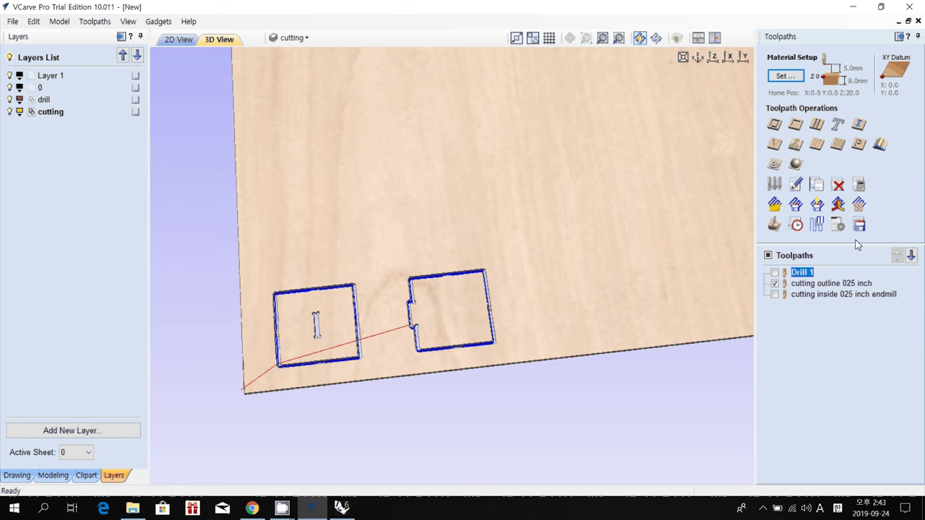
{"action": "left_click", "coordinate": [775, 295]}
{"action": "left_click", "coordinate": [775, 284]}
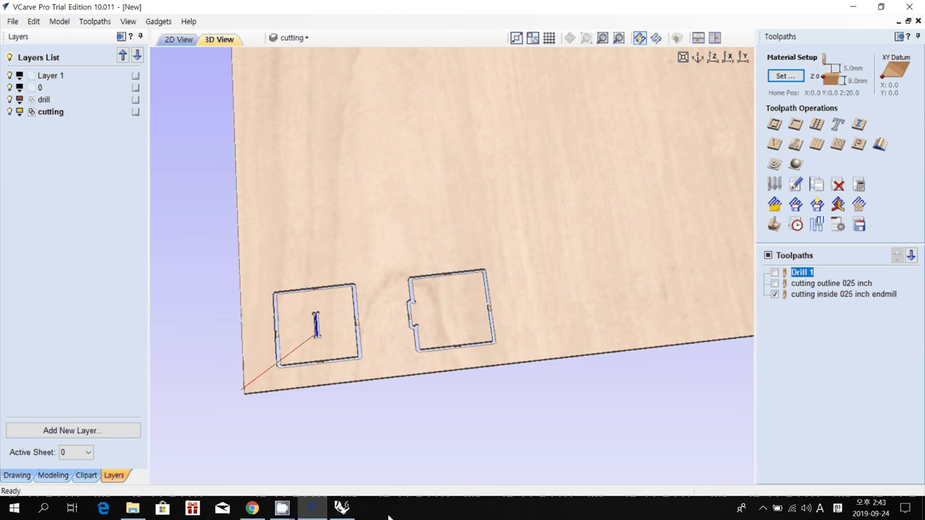
Save the job to the desktop as a VCarve file named "test cutting joing".
{"action": "mouse_move", "coordinate": [322, 514]}
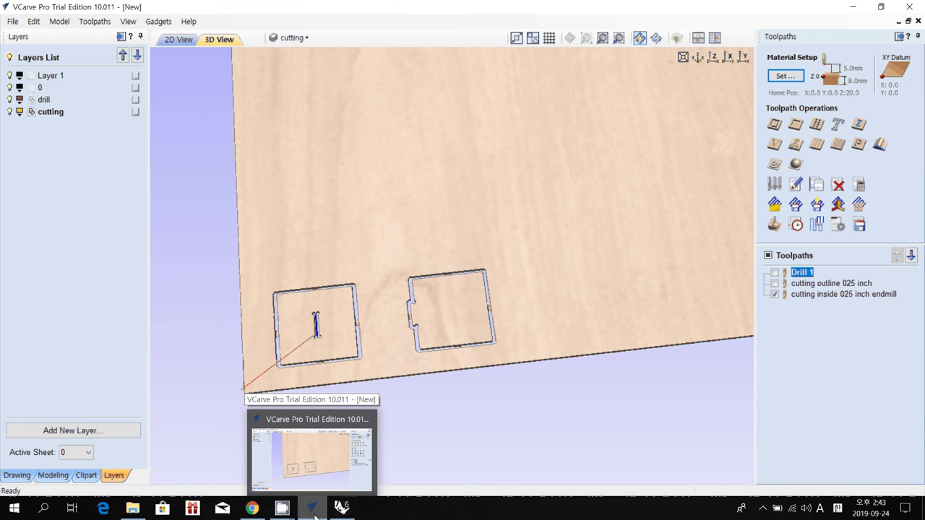
{"action": "mouse_move", "coordinate": [290, 514]}
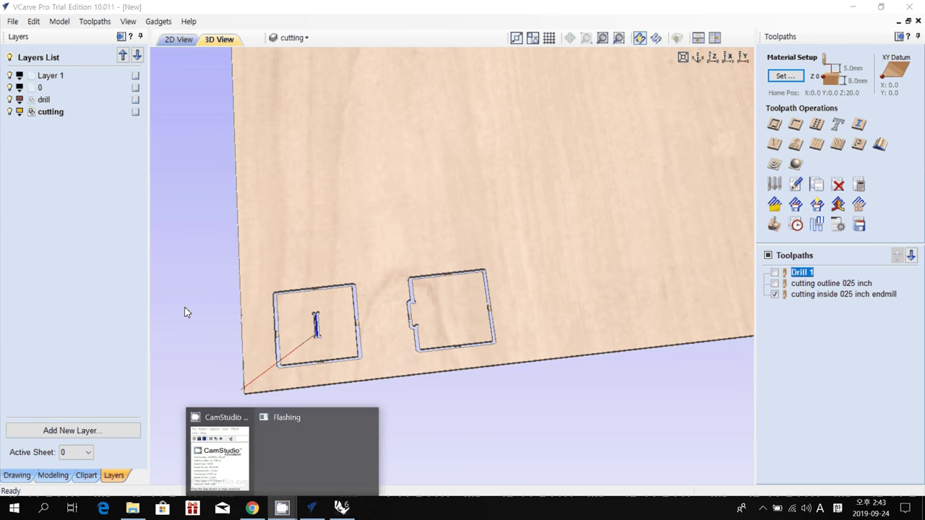
{"action": "left_click", "coordinate": [12, 22]}
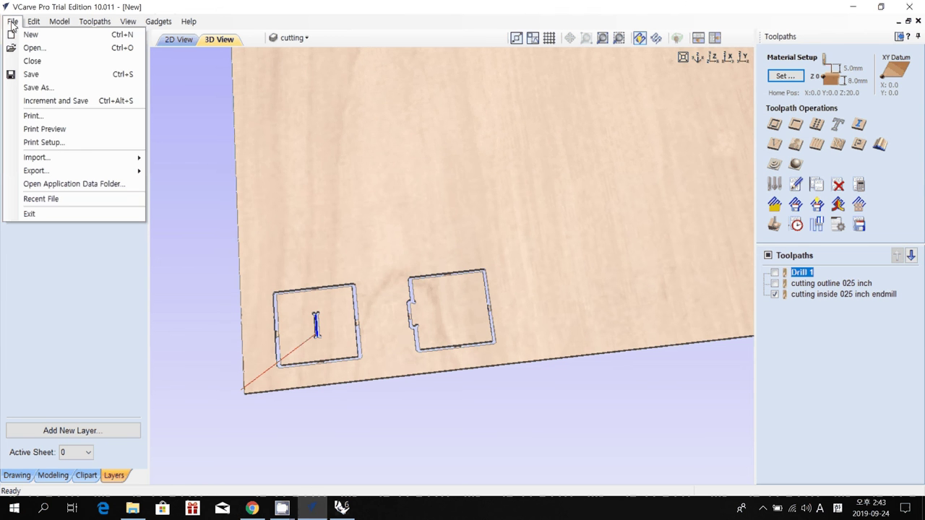
{"action": "left_click", "coordinate": [36, 88]}
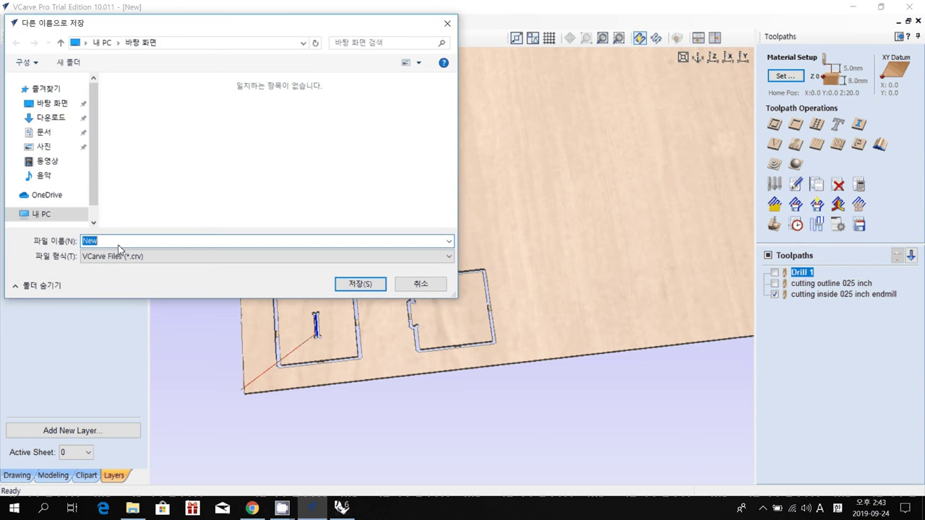
{"action": "type", "text": "test cutt"}
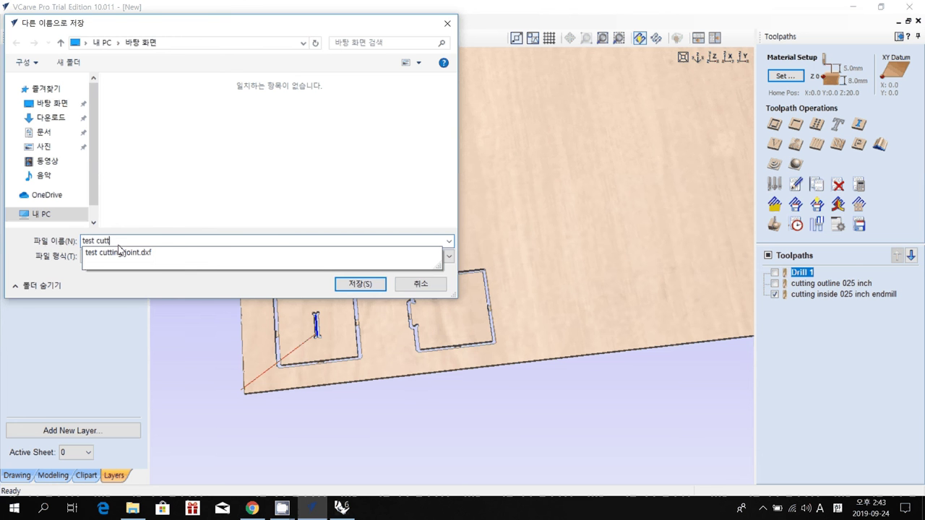
{"action": "type", "text": "ing joing"}
{"action": "key", "text": "Return"}
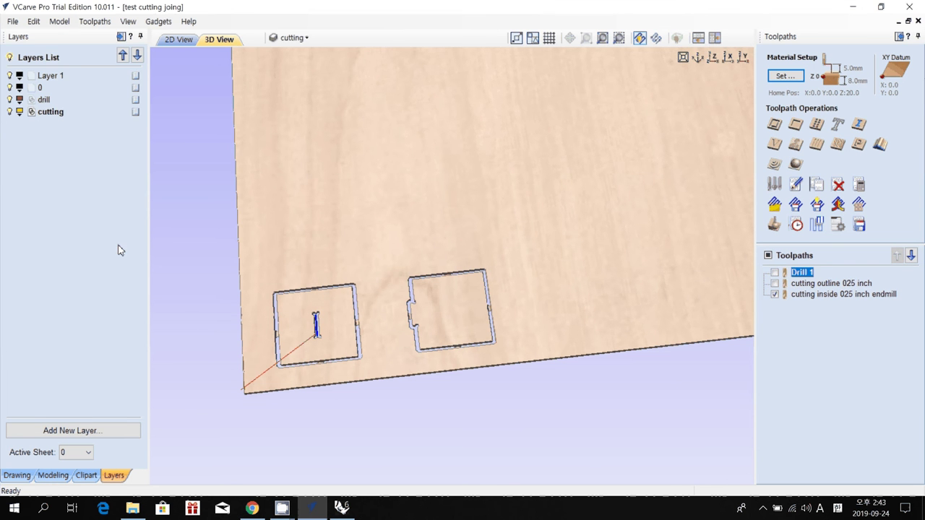
Minimize the VCarve, Rhino and browser windows and select the saved "test cutting joing" file on the desktop.
{"action": "left_click", "coordinate": [856, 8]}
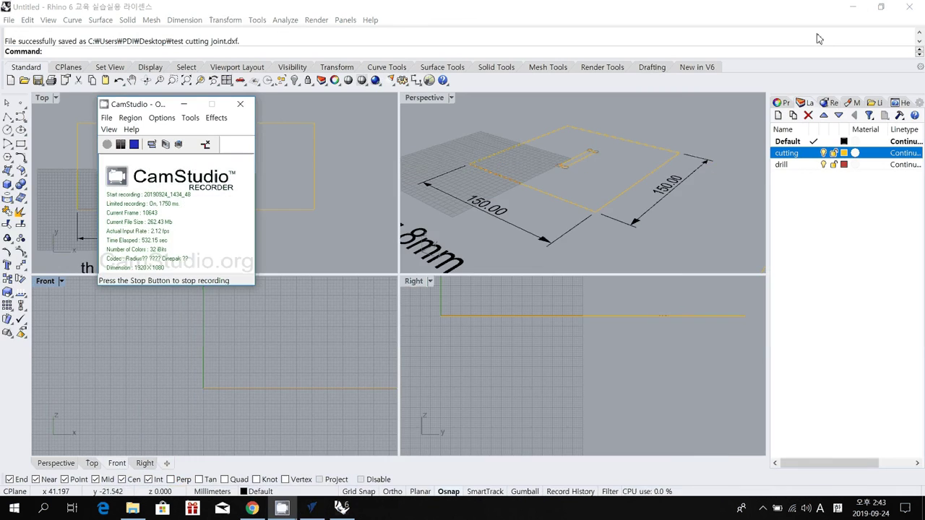
{"action": "left_click", "coordinate": [857, 8]}
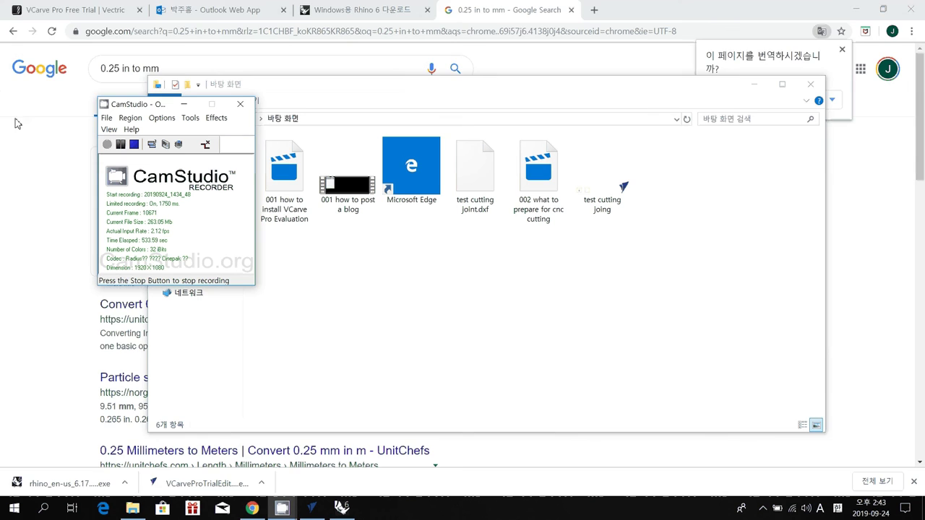
{"action": "left_click", "coordinate": [855, 9]}
{"action": "left_click", "coordinate": [72, 224]}
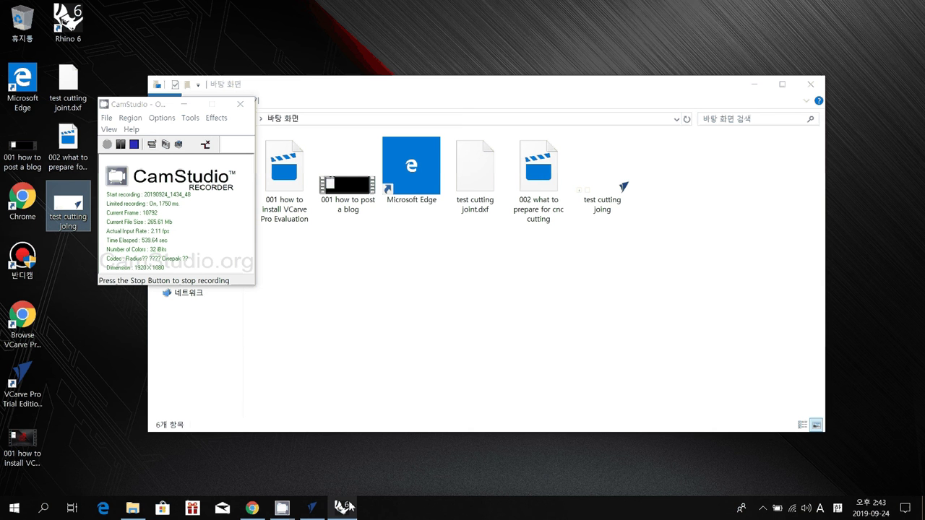
{"action": "mouse_move", "coordinate": [344, 510]}
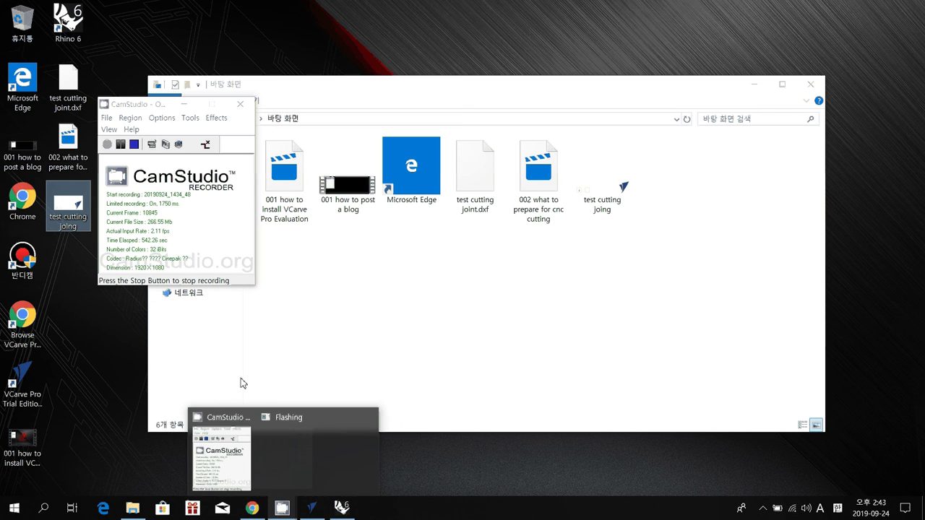